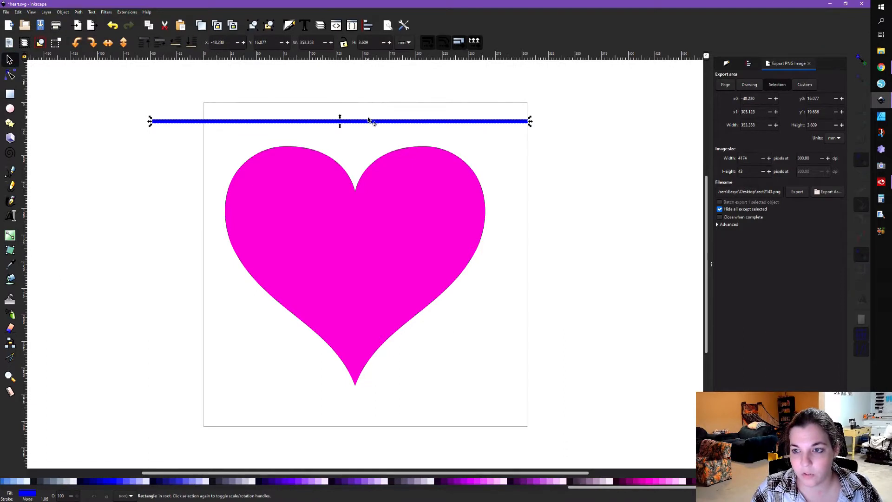
Lay the blue bar horizontally across the heart's middle and add a duplicate rotated to a descending diagonal.
left_click_drag(370, 122, 397, 245)
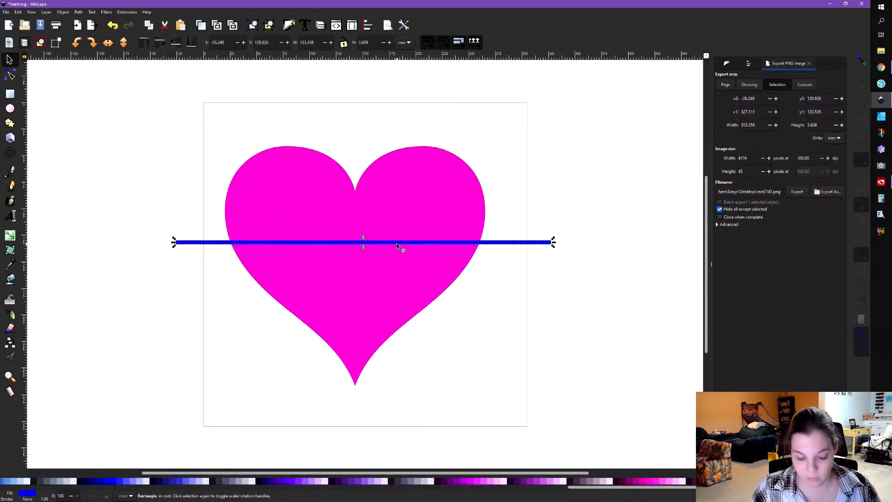
key("ctrl+d")
left_click_drag(397, 243, 404, 219)
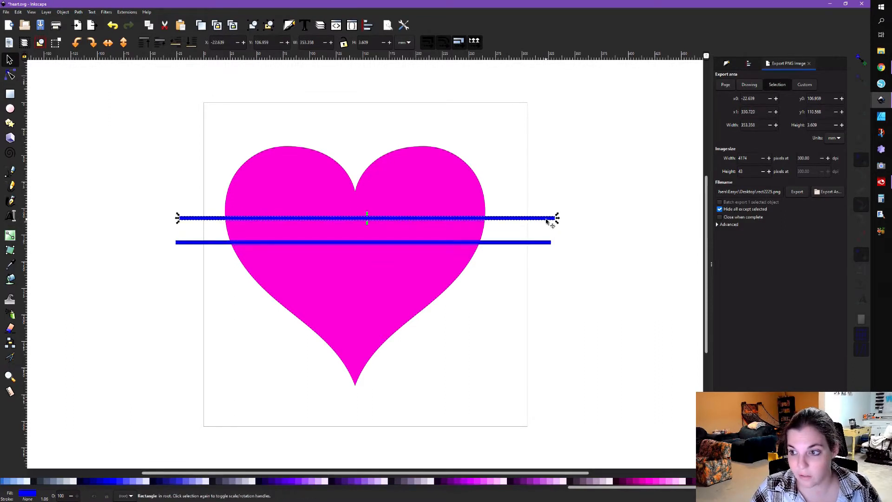
left_click_drag(556, 222, 472, 372)
Duplicate the diagonal bar, rotate it steeply across the heart's left half, and place a parallel copy over the right half.
key("ctrl+d")
left_click_drag(388, 284, 341, 299)
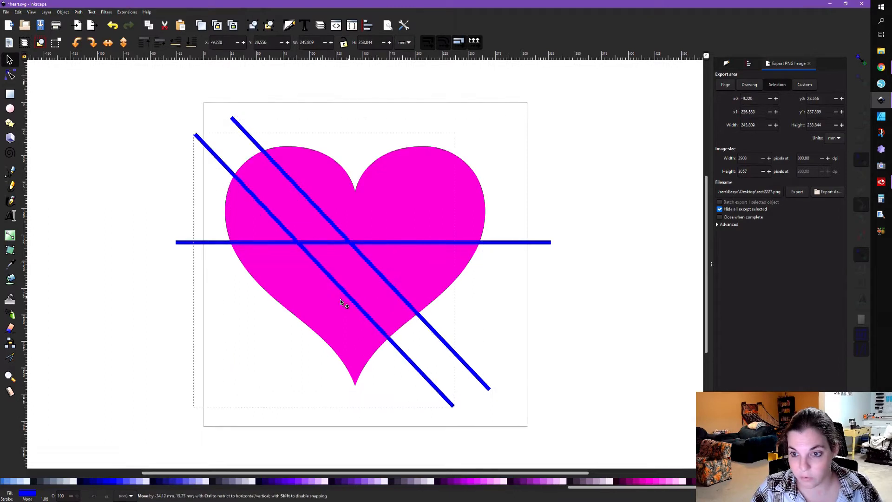
left_click(340, 300)
left_click_drag(446, 135, 581, 325)
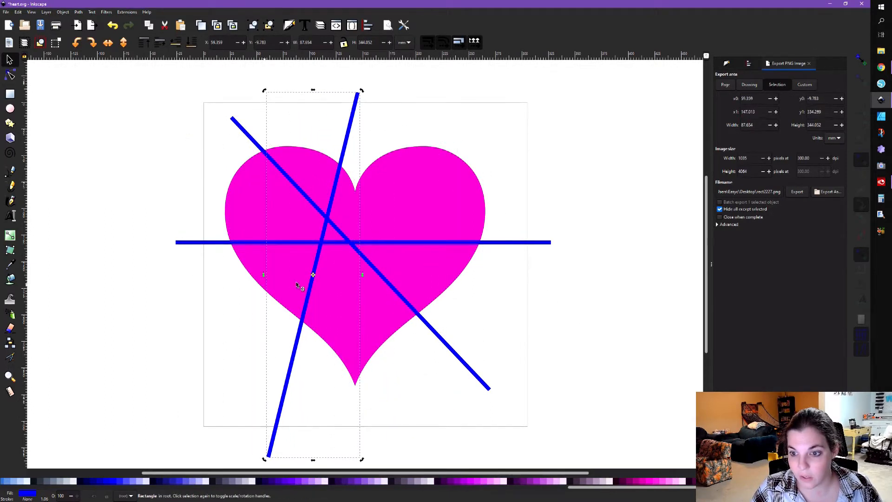
left_click_drag(311, 294, 293, 284)
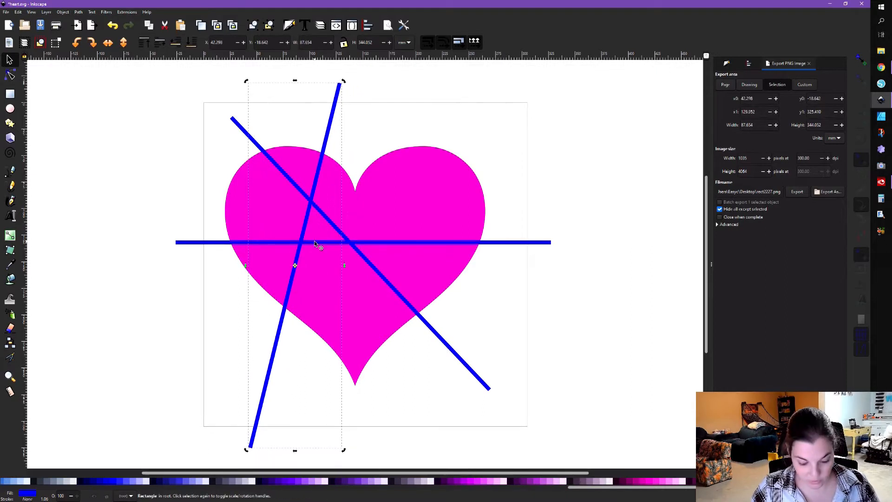
key("ctrl+d")
left_click_drag(307, 228, 418, 240)
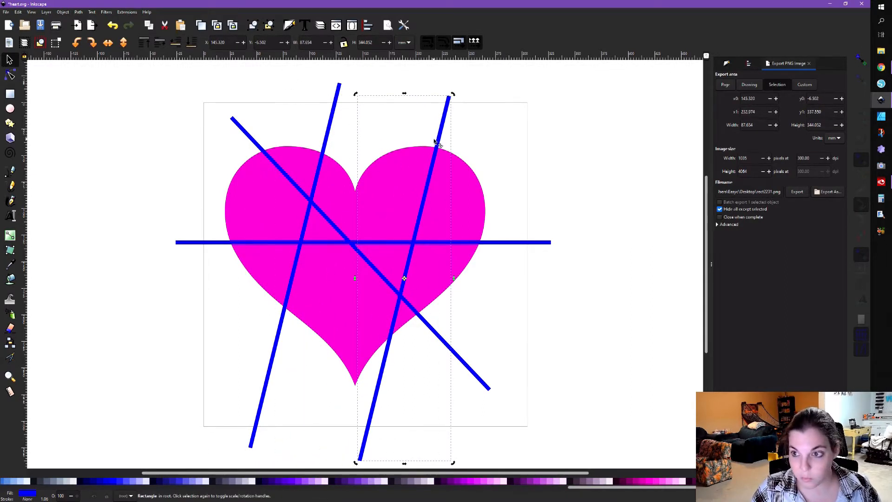
Duplicate the right steep bar and rotate it into a shallower descending diagonal running below the heart's cleft.
key("ctrl+d")
left_click_drag(439, 144, 367, 140)
left_click(368, 140)
left_click_drag(382, 94, 159, 149)
left_click_drag(341, 281, 414, 234)
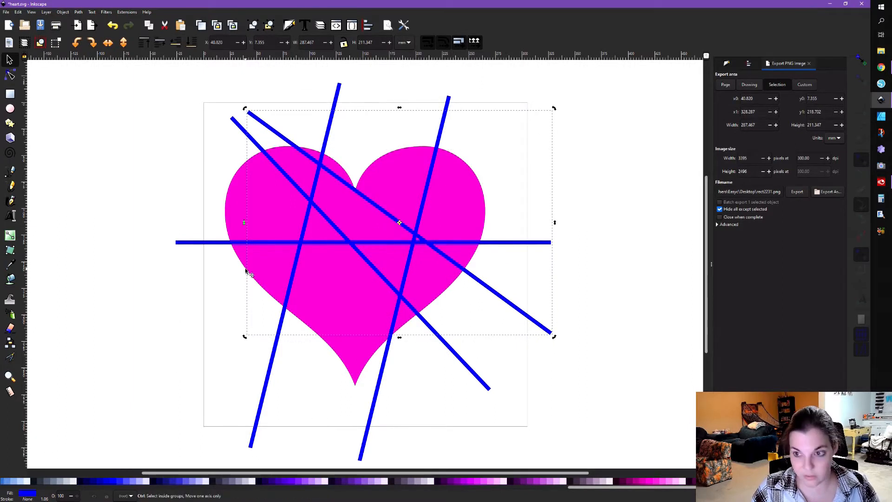
Add a rising diagonal and a nearly horizontal bar across the upper heart, and reposition the left steep bar.
left_click_drag(245, 108, 360, 165)
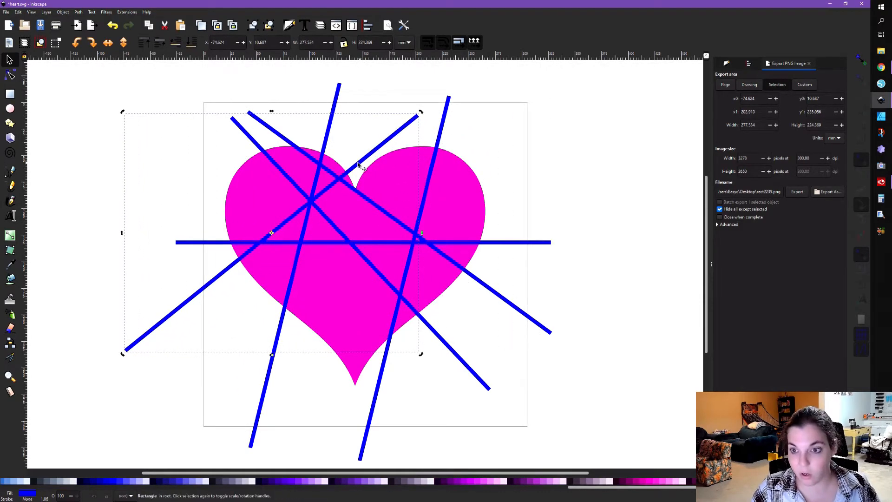
left_click_drag(420, 114, 513, 202)
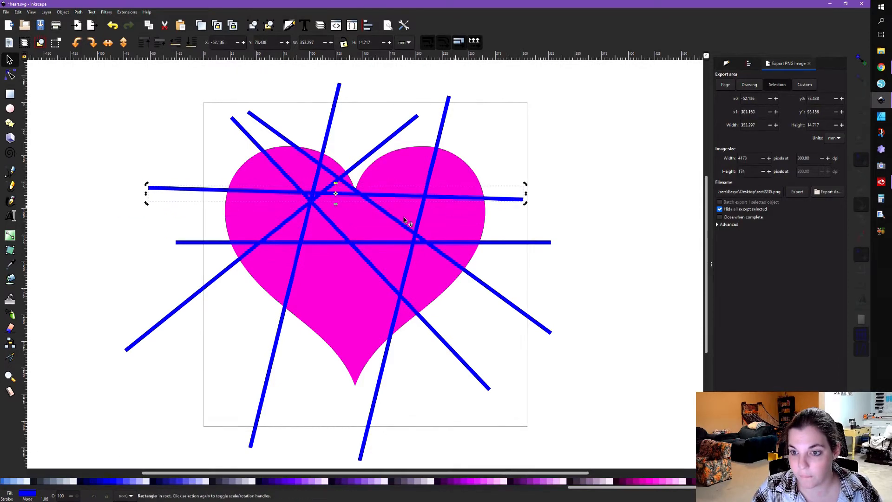
left_click_drag(297, 273, 348, 294)
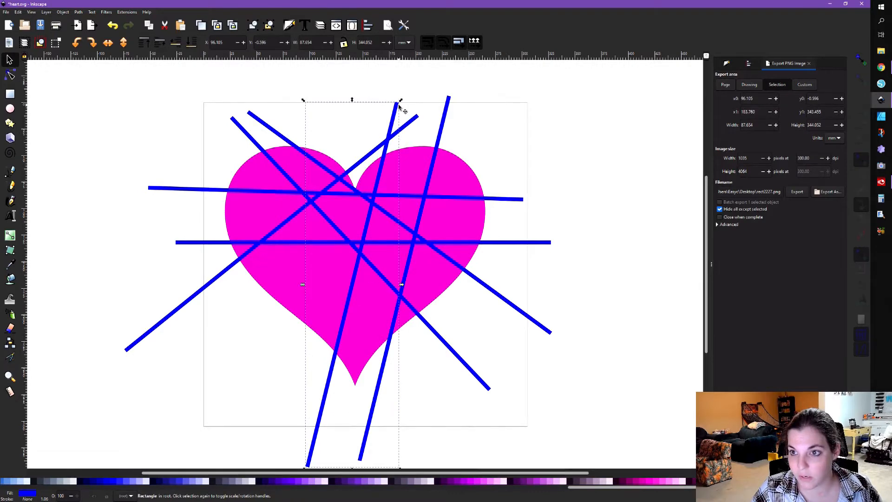
left_click_drag(403, 99, 505, 183)
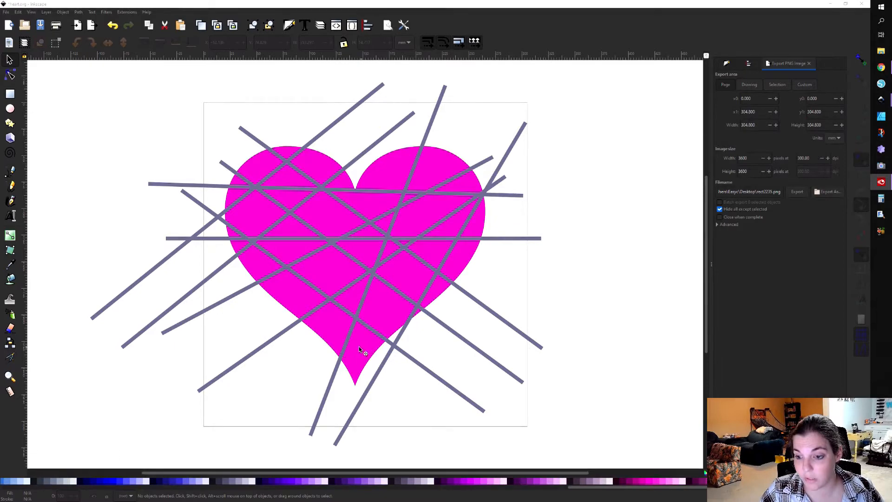
Select all the bars without the heart and merge them into one path with Union.
left_click(614, 277)
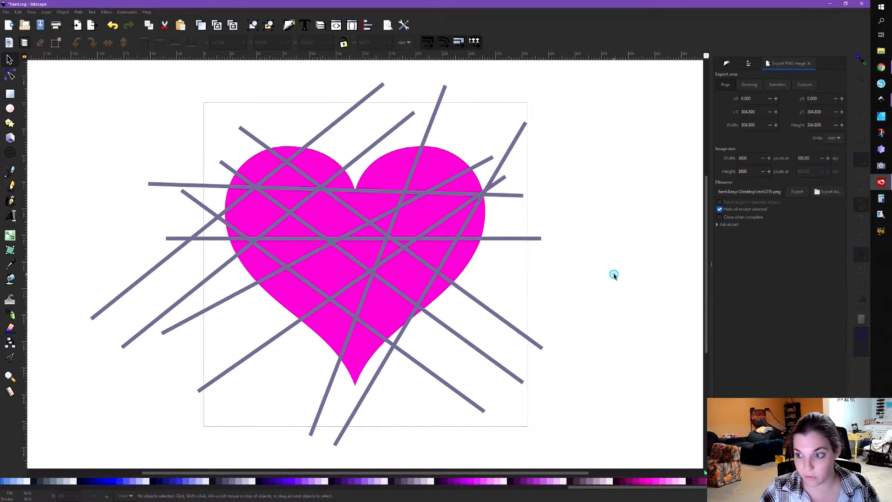
key("ctrl+a")
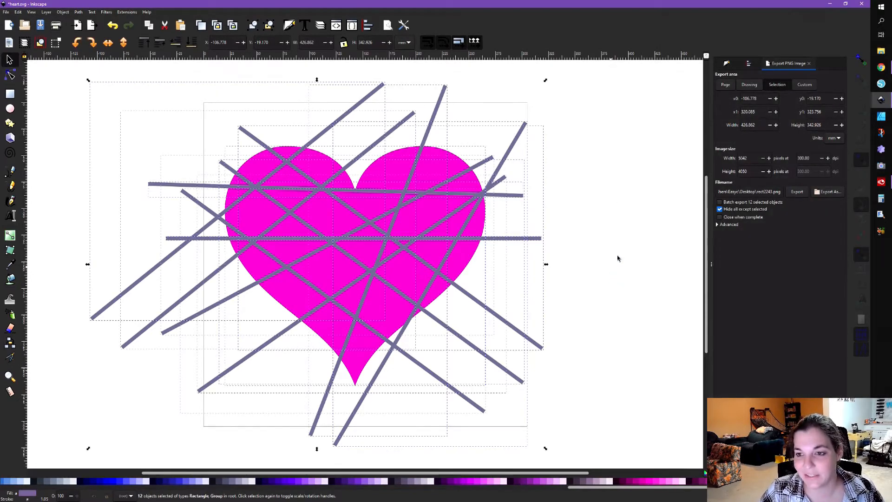
left_click(432, 214, "shift")
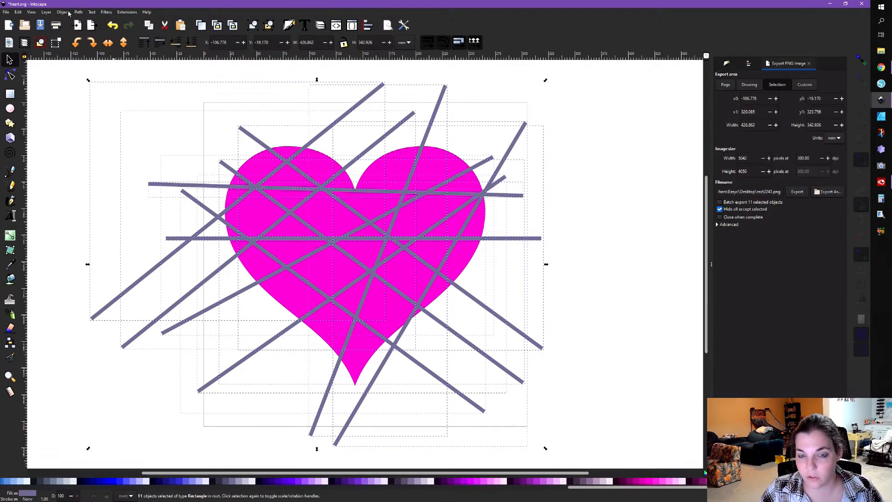
left_click(69, 14)
left_click(90, 45)
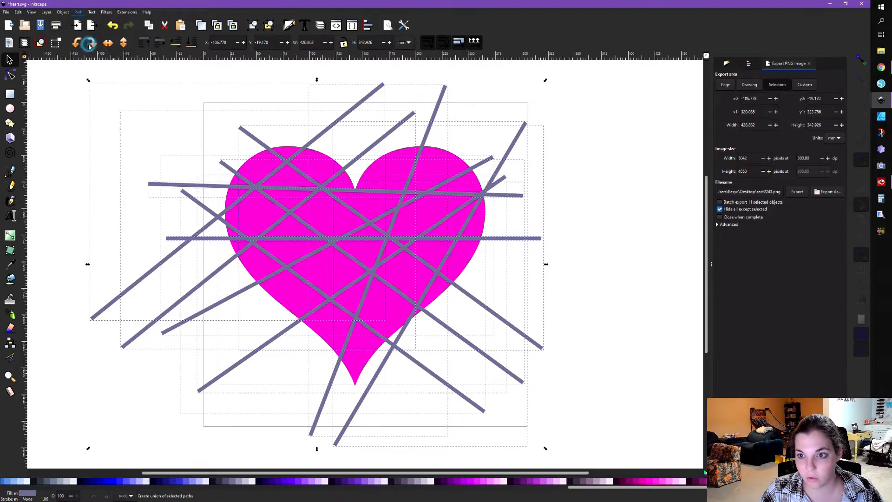
Select the merged bars together with the heart and cut them out of it with Difference.
key("n")
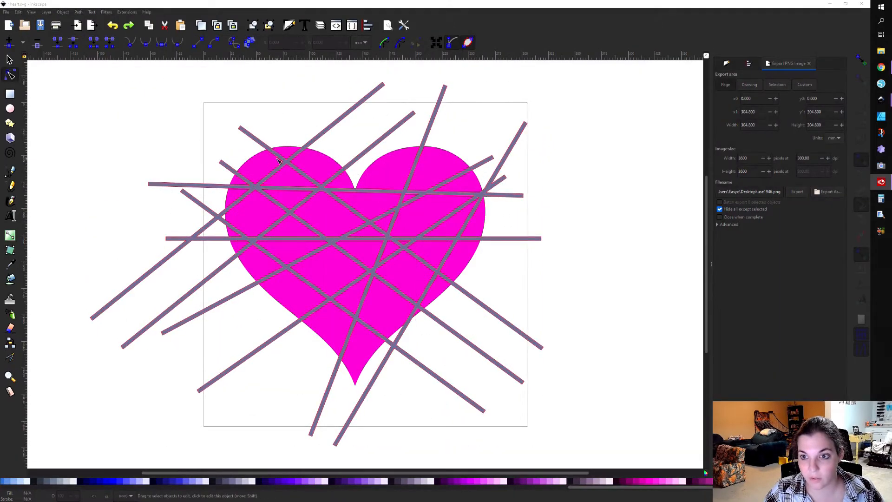
left_click(278, 160)
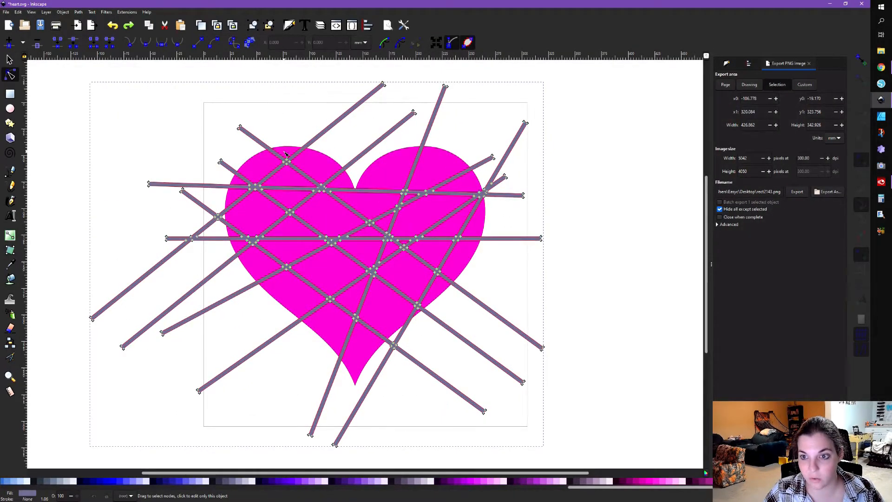
left_click(287, 155, "shift")
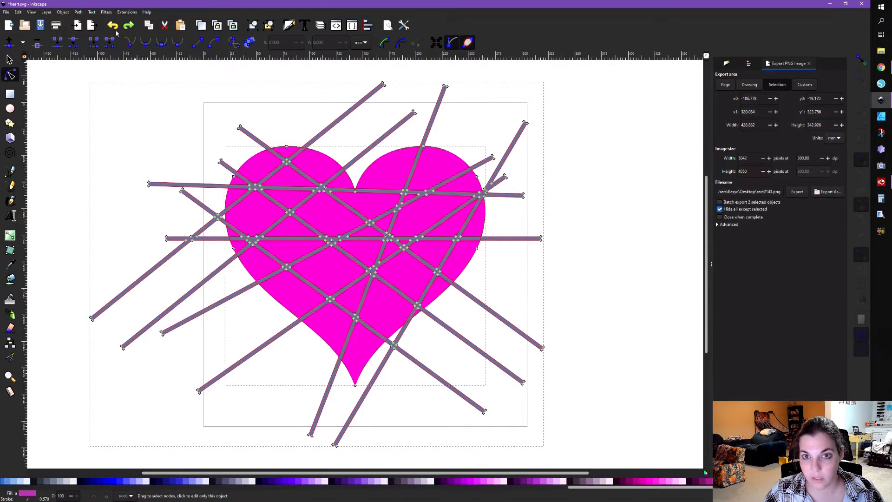
left_click(79, 12)
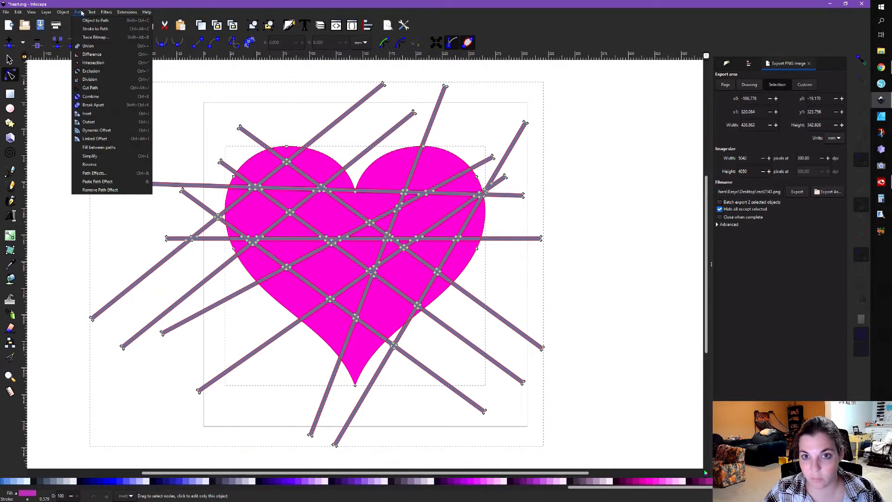
left_click(92, 54)
Try to unlink clones in the cut heart, and shift it slightly to the right, to about X 25 mm.
key("shift+alt+d")
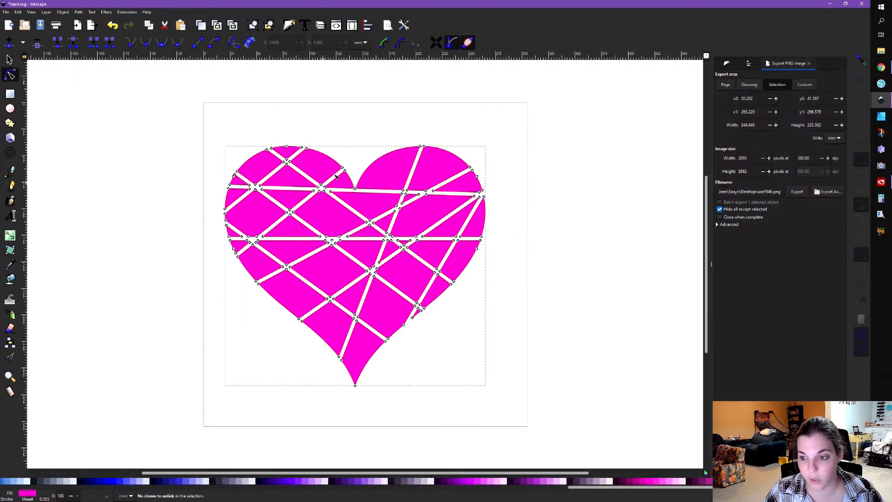
left_click(9, 60)
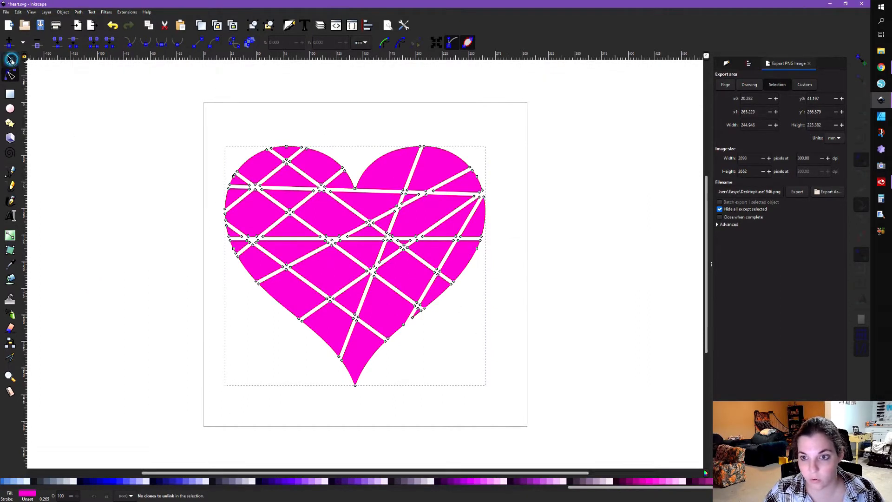
left_click(267, 111)
left_click_drag(288, 153, 293, 153)
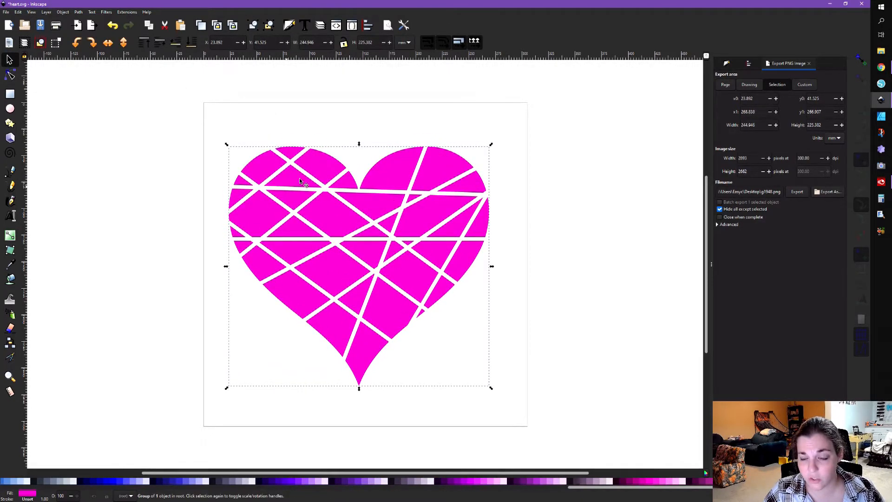
left_click_drag(279, 154, 281, 153)
Break the cut heart apart into separate shard paths and clear the selection.
left_click(61, 13)
mouse_move(75, 13)
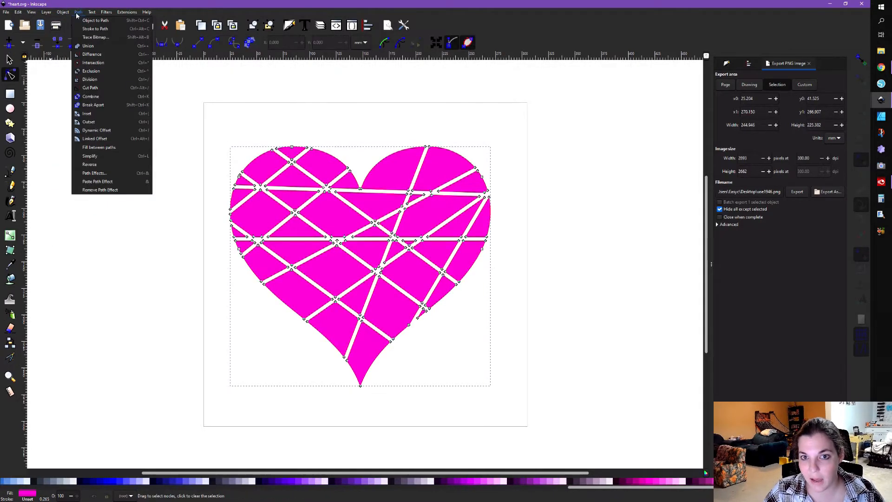
left_click(96, 104)
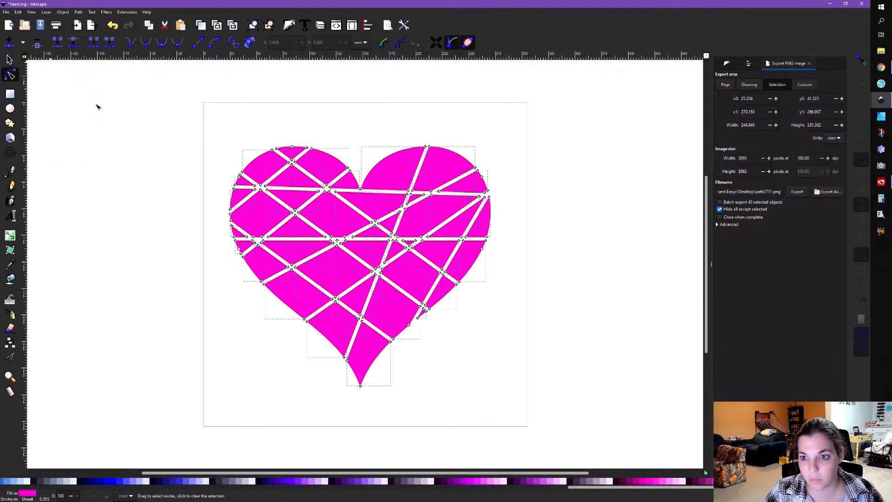
left_click(522, 191)
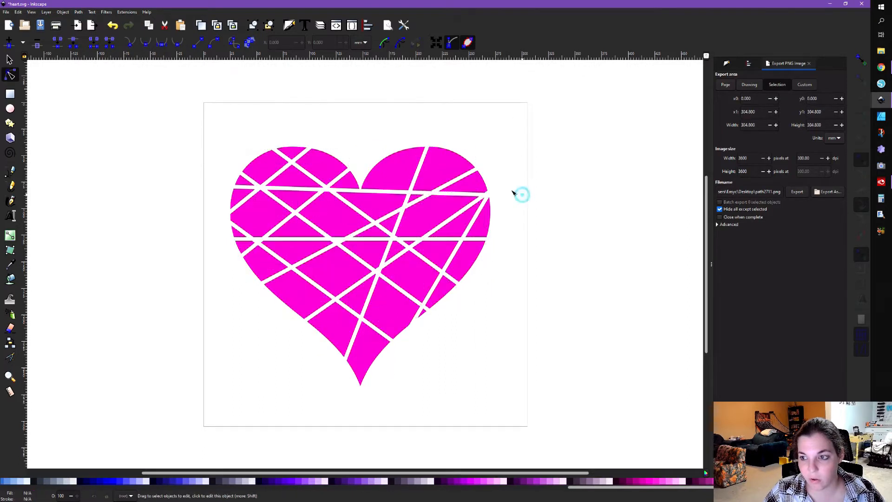
Test moving the small shard at the right lobe's outer edge away from the heart, and undo the move.
left_click(476, 187)
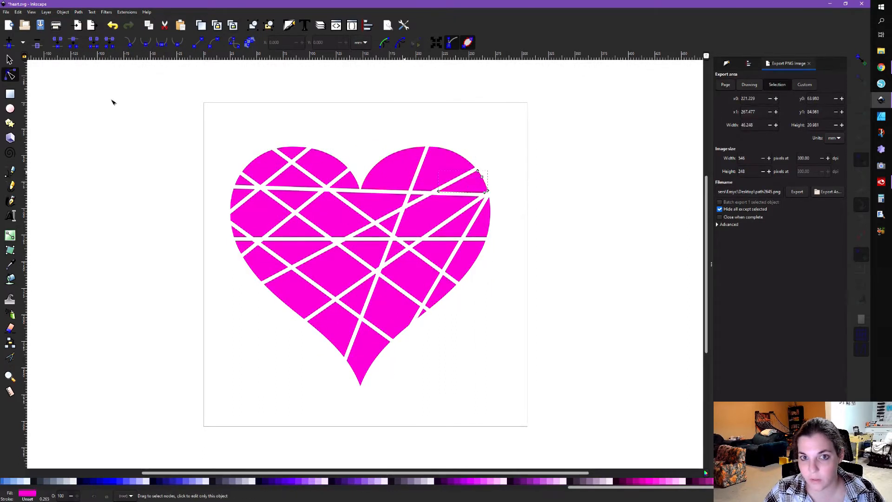
left_click(8, 59)
left_click_drag(474, 184, 530, 184)
key("ctrl+z")
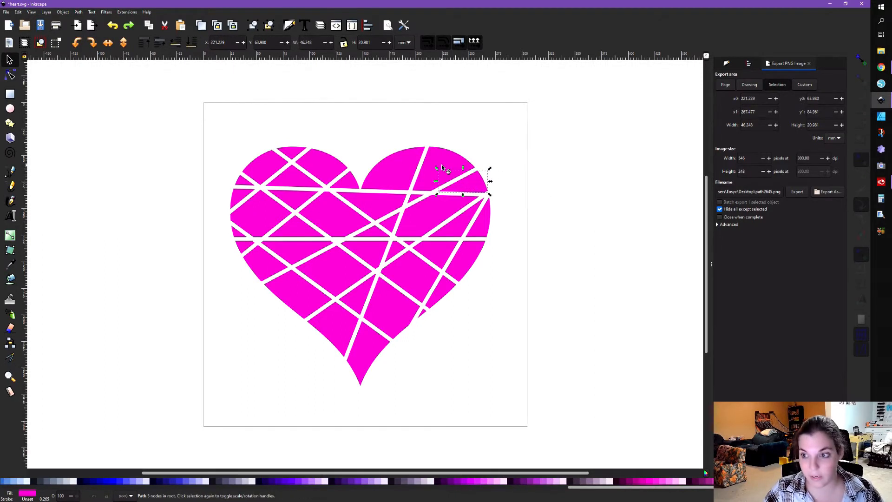
left_click(543, 143)
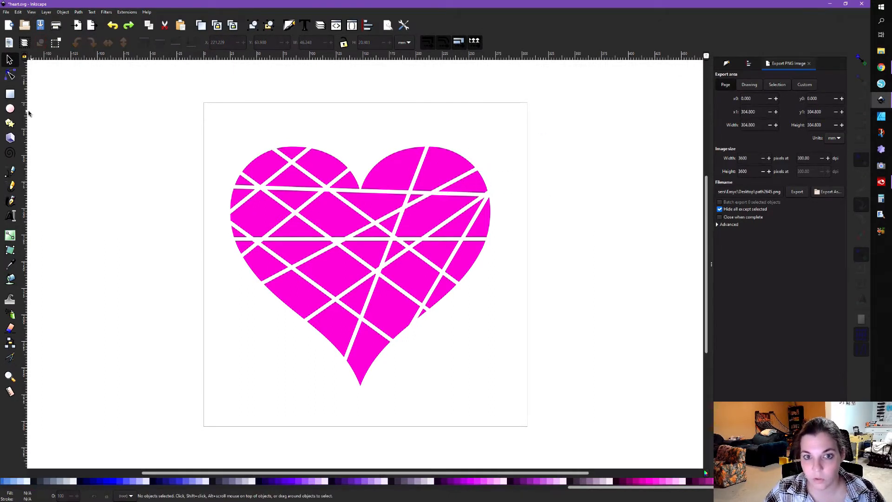
Draw a whole blue circle about 29.5 mm in diameter beside the page, left of the heart.
left_click(11, 110)
left_click_drag(140, 142, 177, 187)
left_click(277, 43)
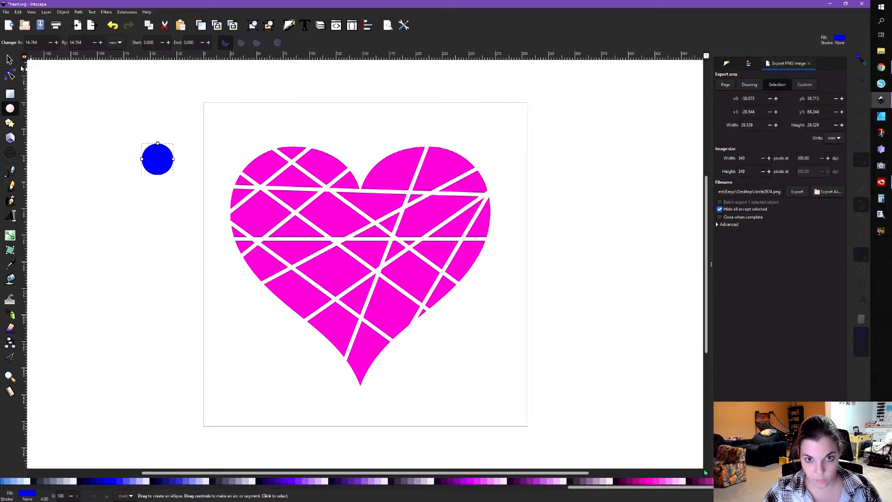
Duplicate the blue circle twice and place the copies below it in a vertical column.
left_click(9, 59)
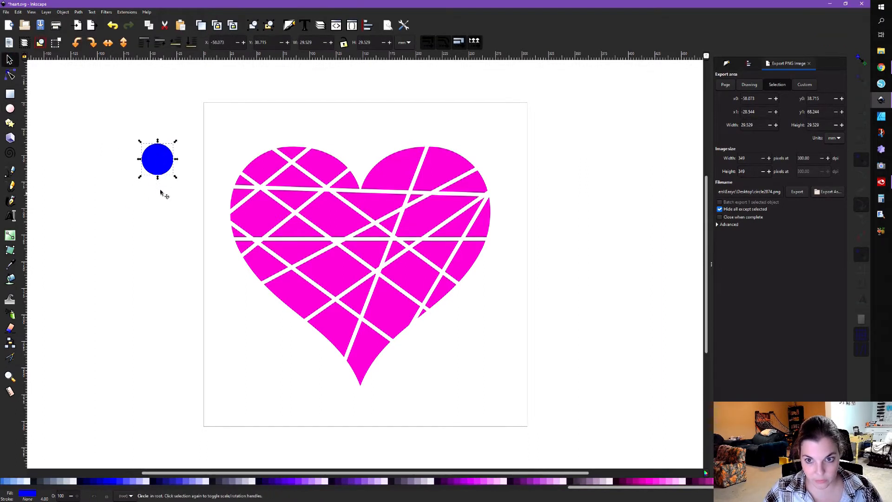
key("ctrl+d")
left_click_drag(157, 164, 158, 205)
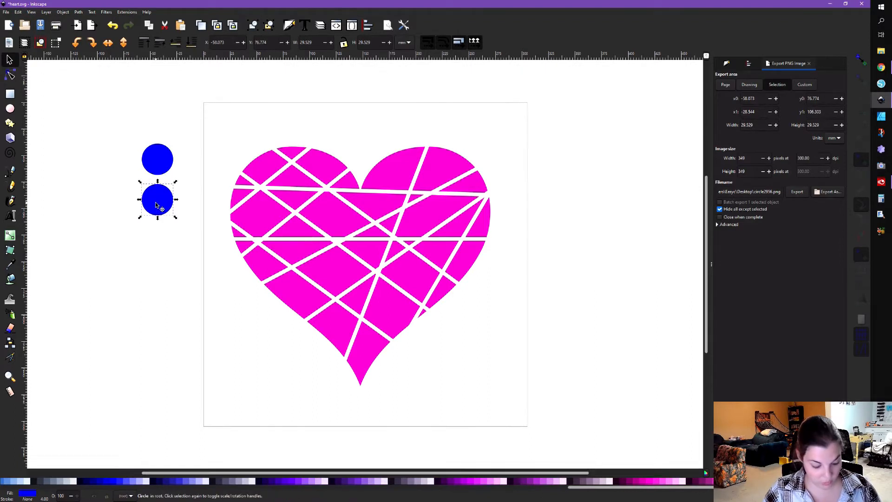
key("ctrl+d")
left_click_drag(157, 205, 157, 255)
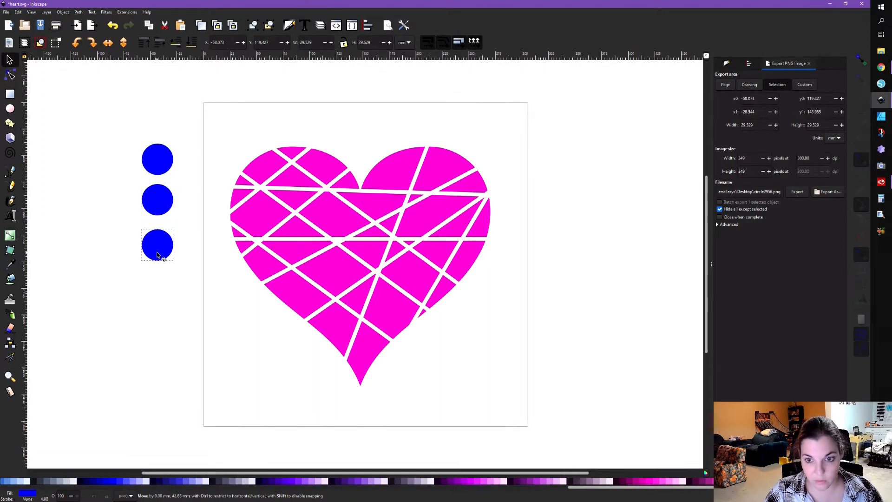
Try to recolour the top circle with a colour sampled from the heart, and undo the colour change.
left_click(157, 158)
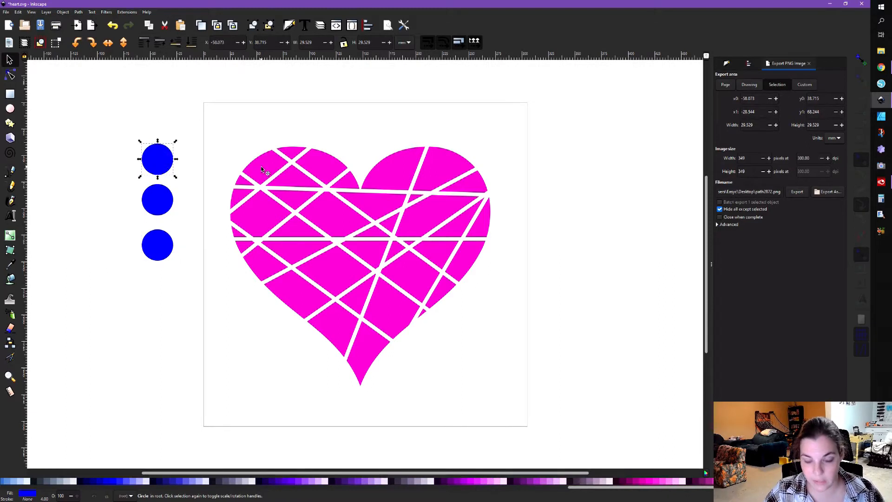
key("d")
left_click(265, 170)
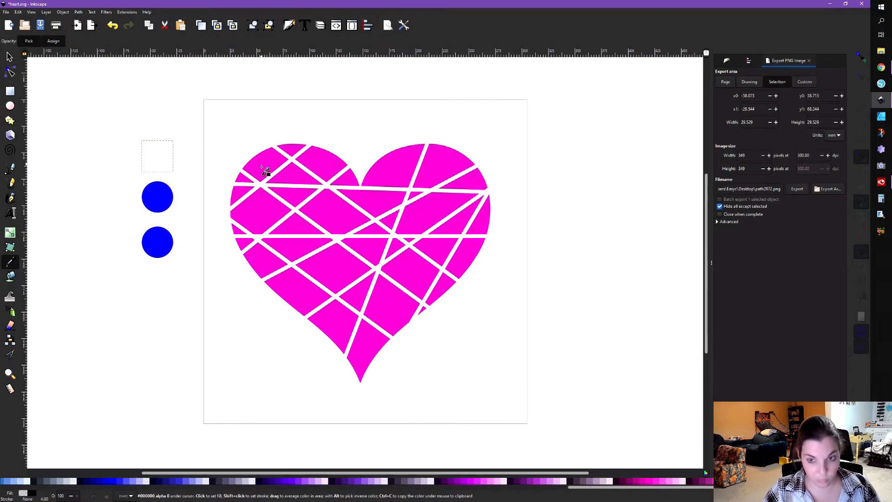
key("ctrl+z")
left_click(7, 57)
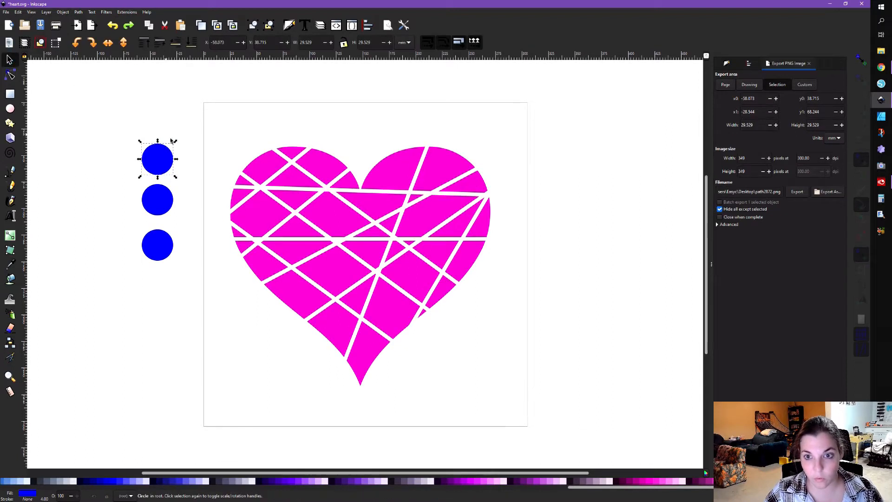
Recolour the top swatch circle magenta by sampling the fill from the heart with the Dropper tool.
left_click(270, 170)
left_click(160, 153)
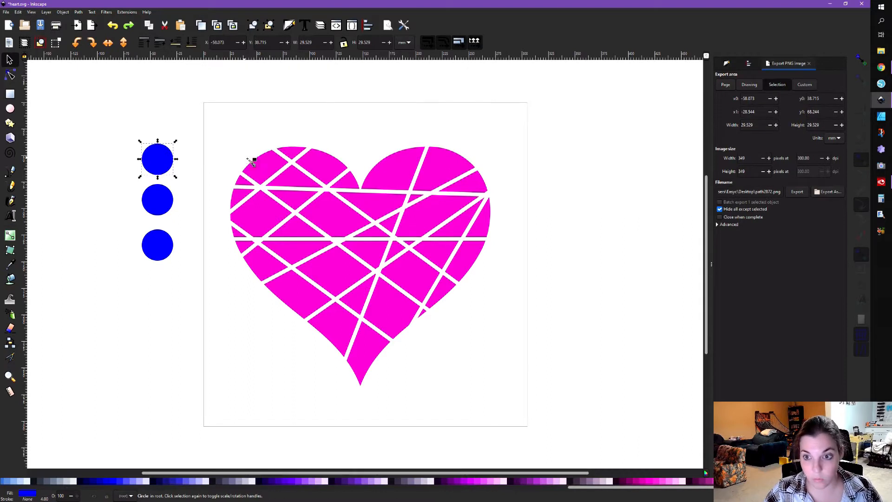
key("d")
left_click(268, 162)
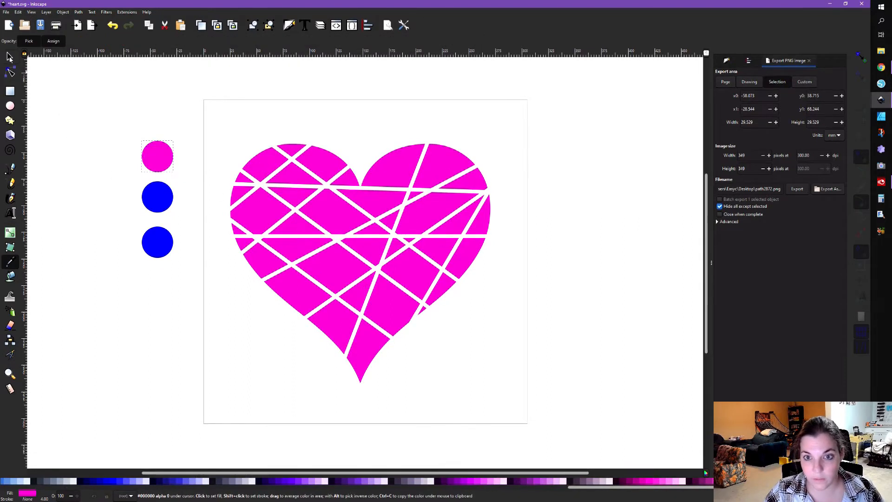
Fill the middle swatch circle with medium purple (#8d5fd3) from the colour palette.
left_click(9, 56)
left_click(162, 198)
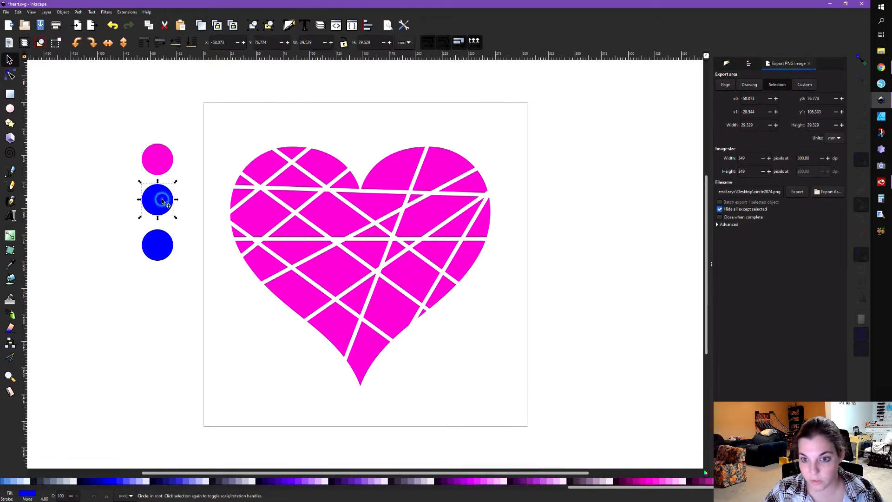
left_click(366, 481)
Fill the bottom swatch circle with a pale mint green from the green section of the colour palette.
left_click(162, 257)
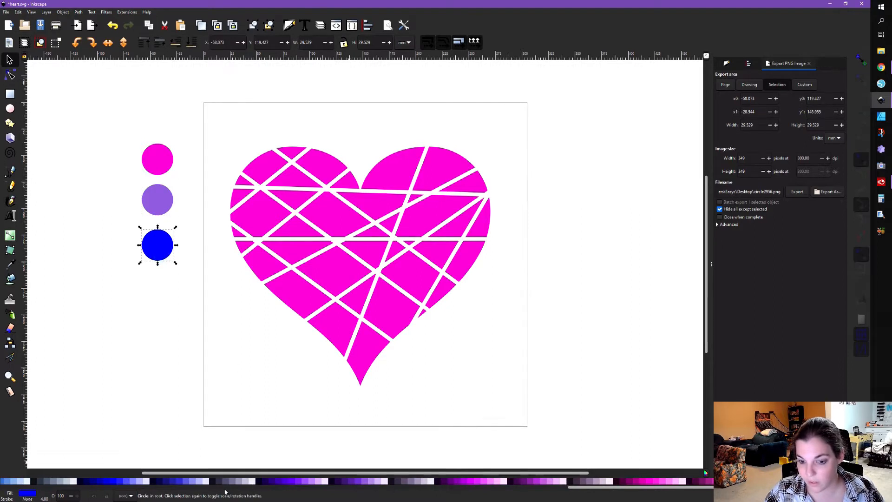
left_click_drag(589, 488, 295, 484)
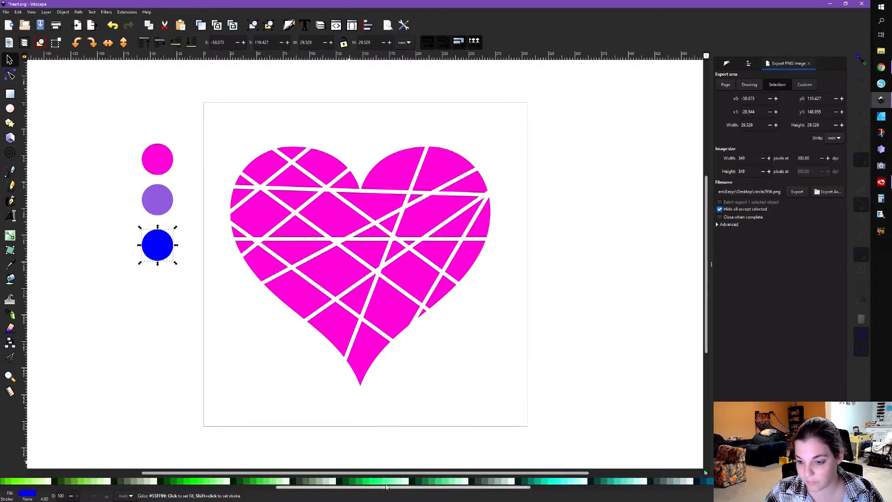
left_click(200, 481)
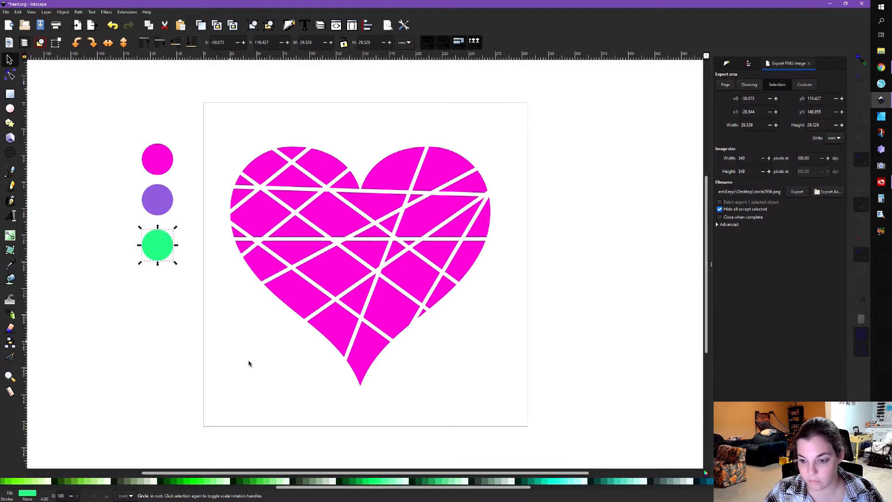
left_click(400, 483)
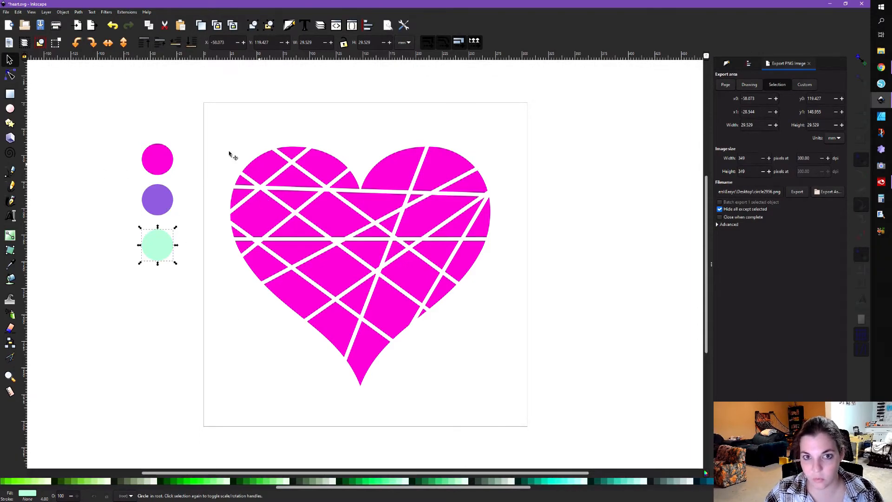
left_click(256, 169)
left_click(294, 231, "shift")
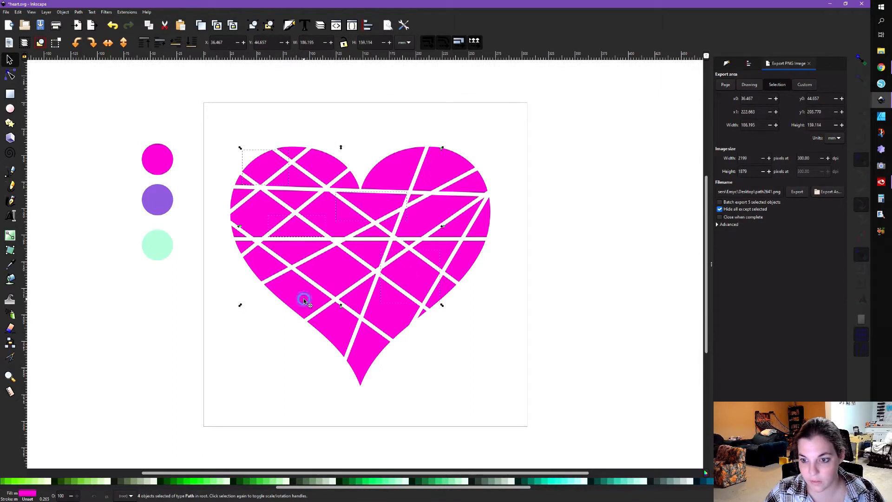
left_click(158, 203)
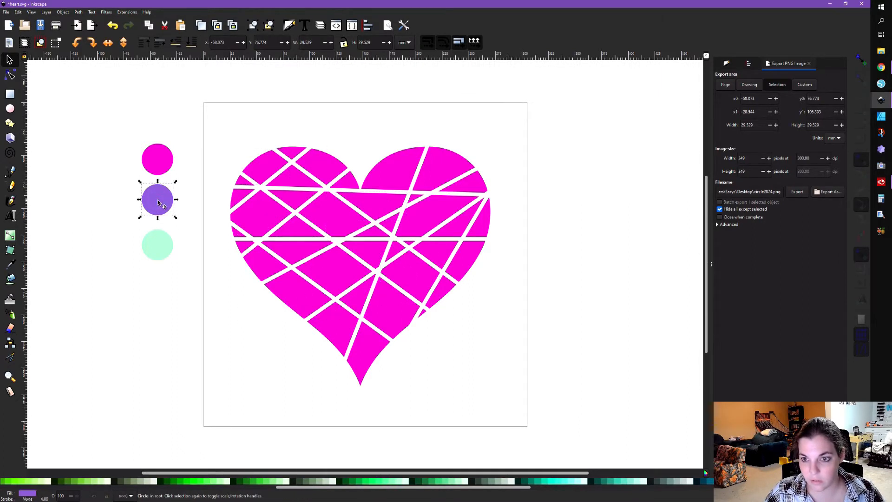
Recolour the shard at the upper outer edge of the heart's left lobe with purple sampled from the middle circle.
left_click(268, 168)
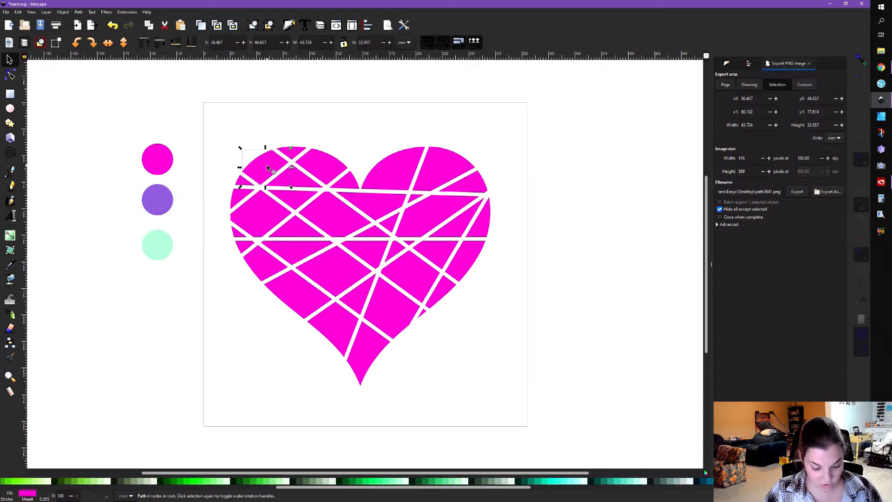
key("d")
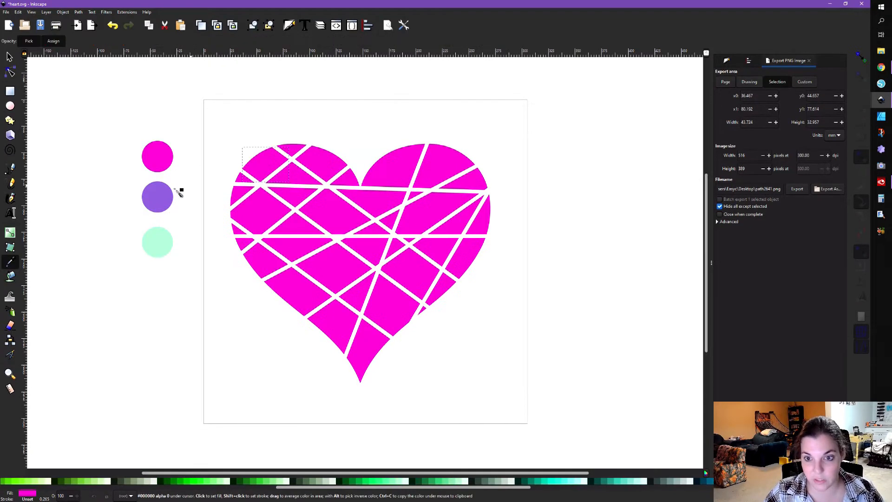
left_click(159, 195)
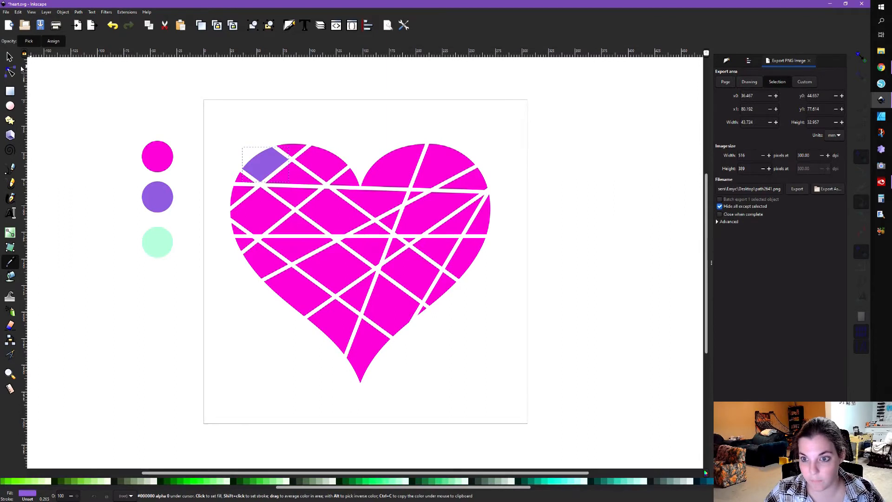
left_click(10, 56)
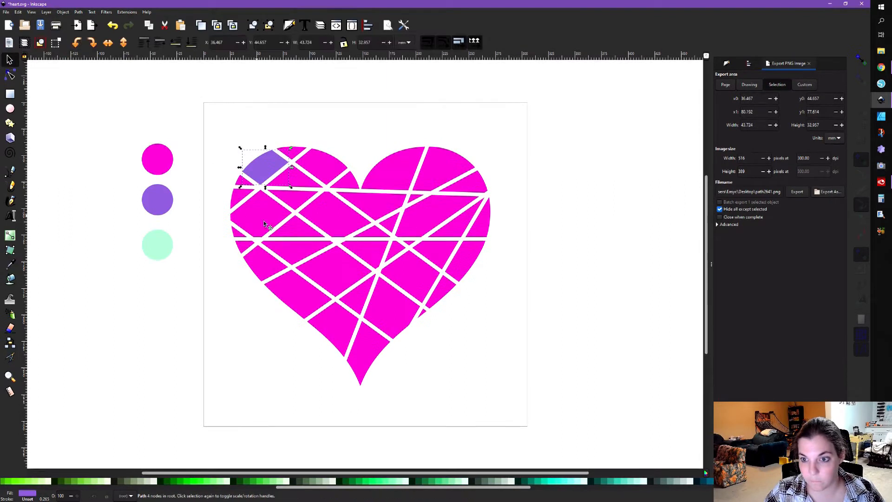
Recolour the triangular shard just above the long lower horizontal cut in the heart's left half with the purple circle's colour.
left_click(291, 226)
key("d")
left_click(176, 201)
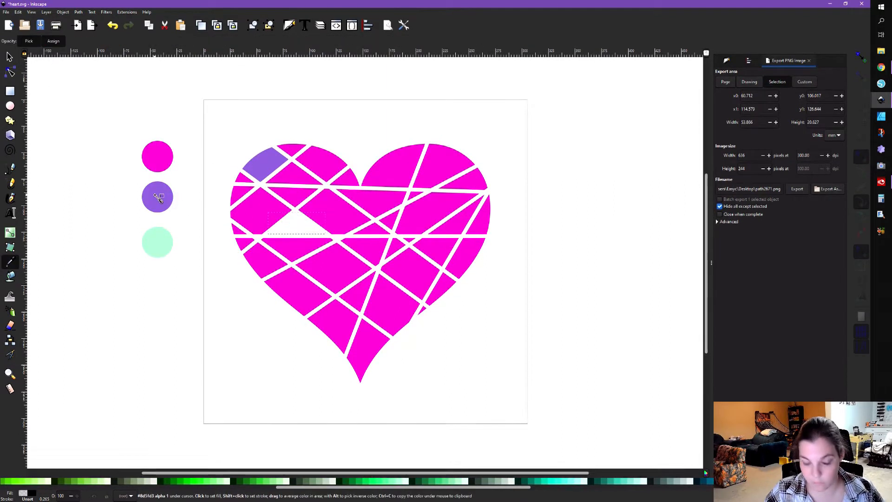
key("ctrl+z")
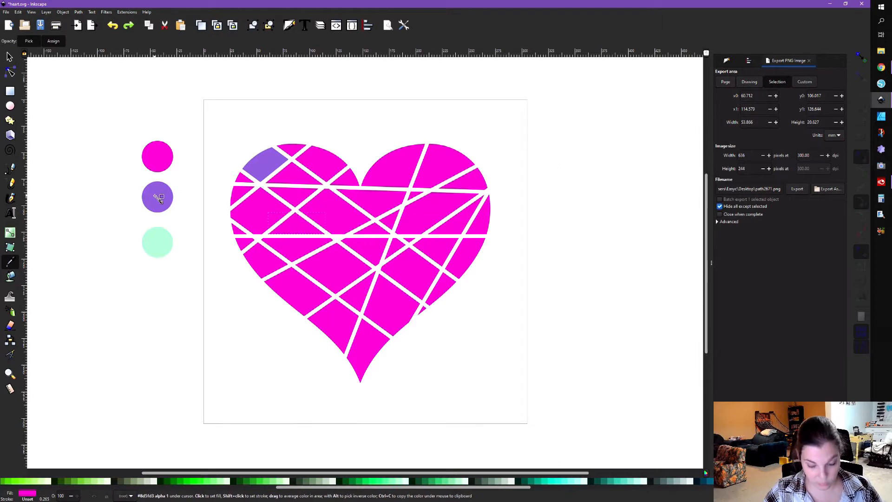
left_click(158, 198)
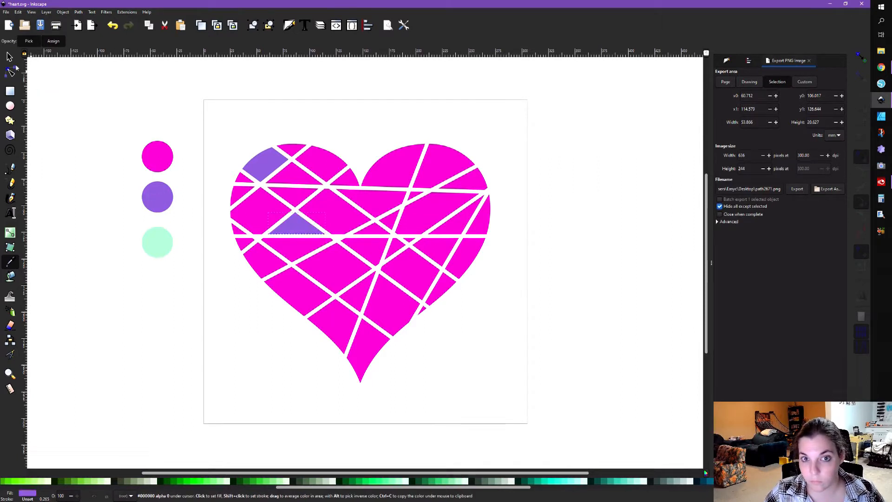
Recolour the large five-sided shard just above the heart's bottom tip, on its right side, with the purple circle's colour.
key("s")
left_click(389, 304)
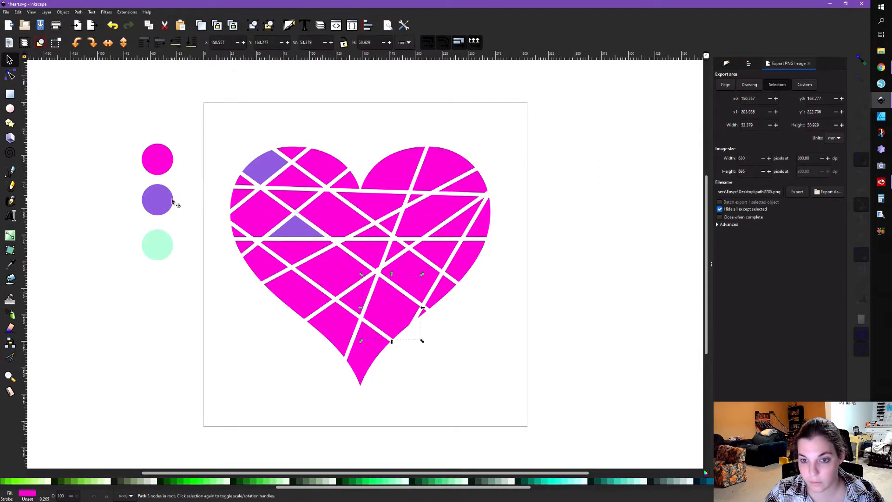
key("d")
left_click(169, 199)
key("s")
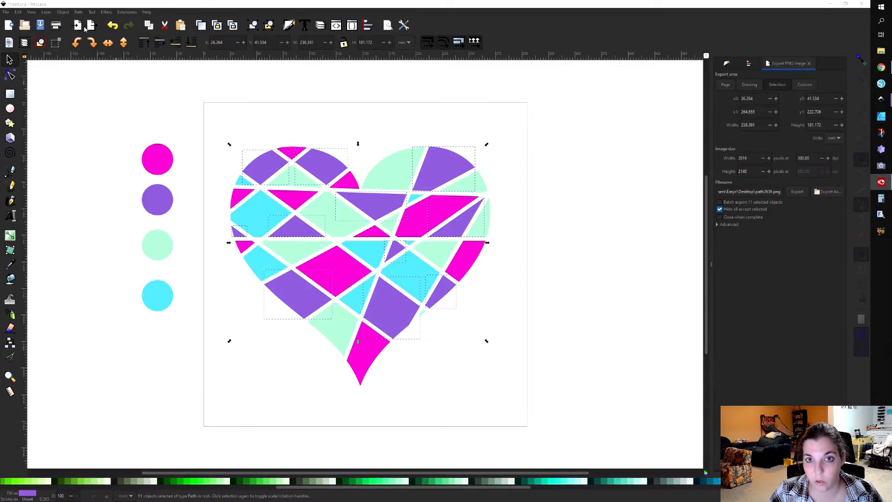
Union the selected purple shards into a single path.
left_click(78, 12)
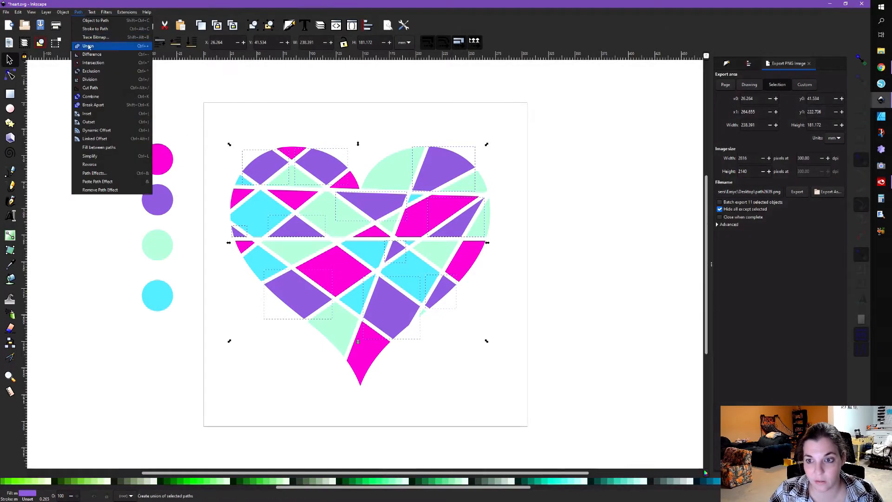
left_click(89, 46)
Select all the magenta shards of the heart and union them into a single path.
left_click(291, 153)
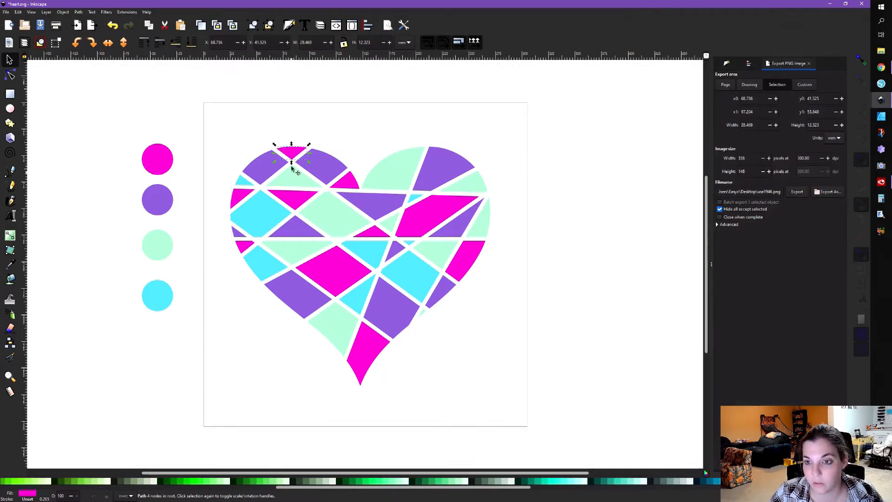
left_click(293, 198, "shift")
left_click(243, 197, "shift")
left_click(348, 181, "shift")
left_click(245, 247, "shift")
left_click(333, 268, "shift")
left_click(373, 231, "shift")
left_click(432, 217, "shift")
left_click(466, 264, "shift")
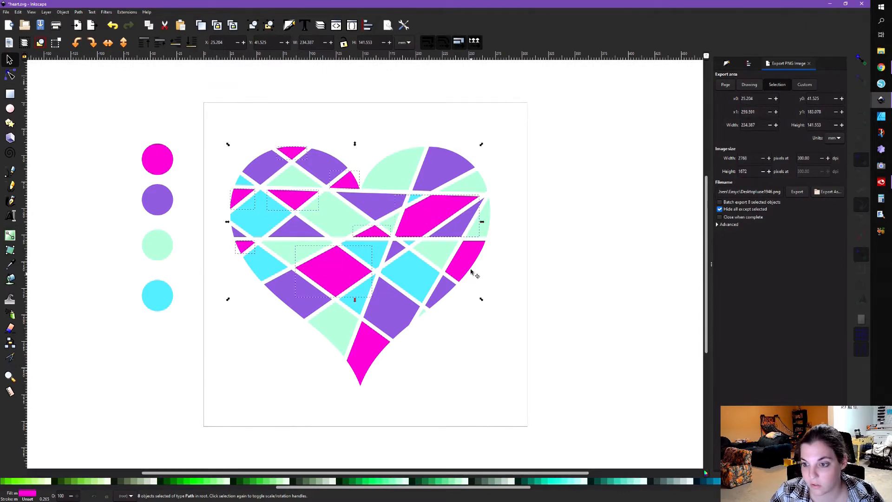
left_click(365, 361, "shift")
left_click(80, 14)
left_click(82, 47)
left_click(281, 103)
left_click(277, 160)
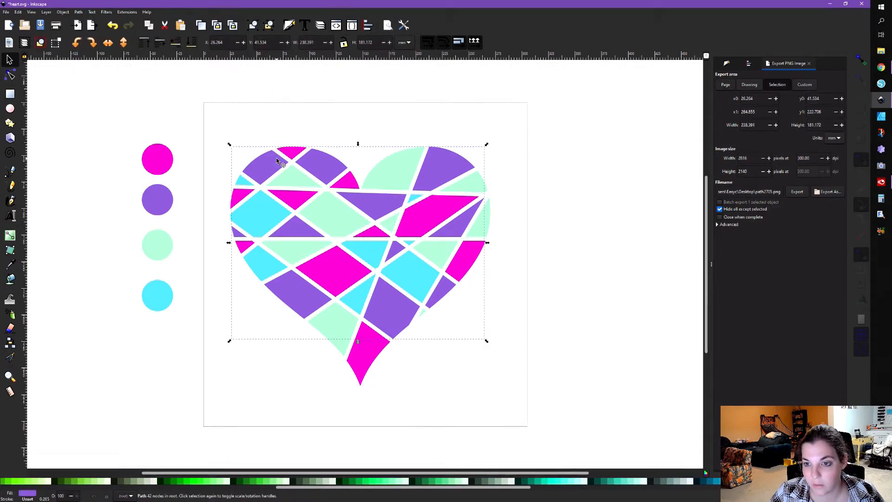
Select all the mint green shards of the heart and union them into a single path.
left_click(291, 185)
left_click(335, 216, "shift")
left_click(404, 171, "shift")
left_click(392, 225, "shift")
left_click(472, 189, "shift")
left_click(483, 225, "shift")
left_click(447, 254, "shift")
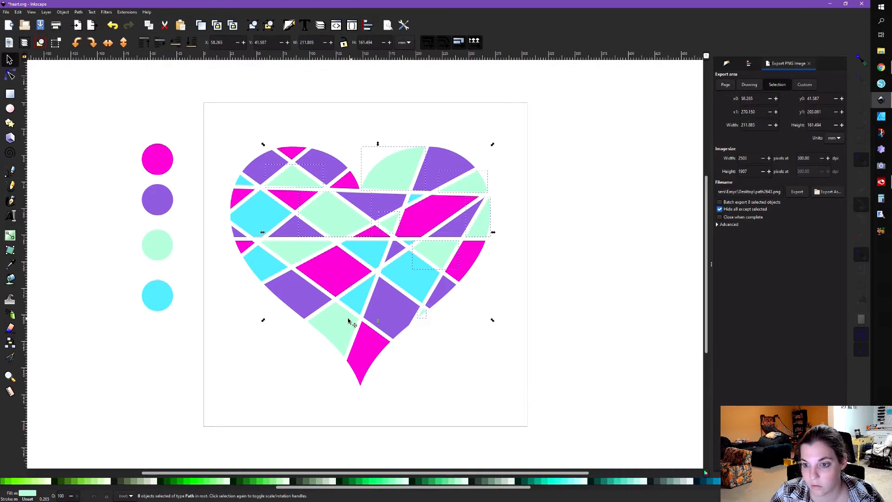
left_click(291, 253, "shift")
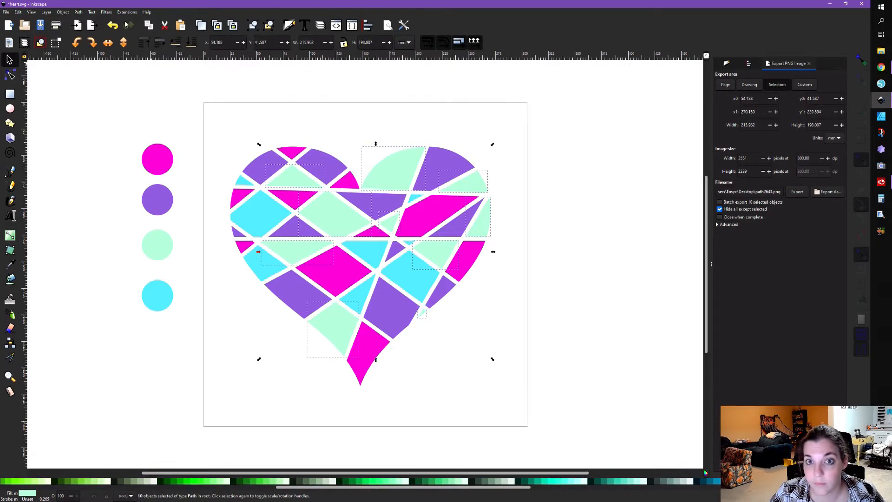
left_click(78, 12)
left_click(93, 49)
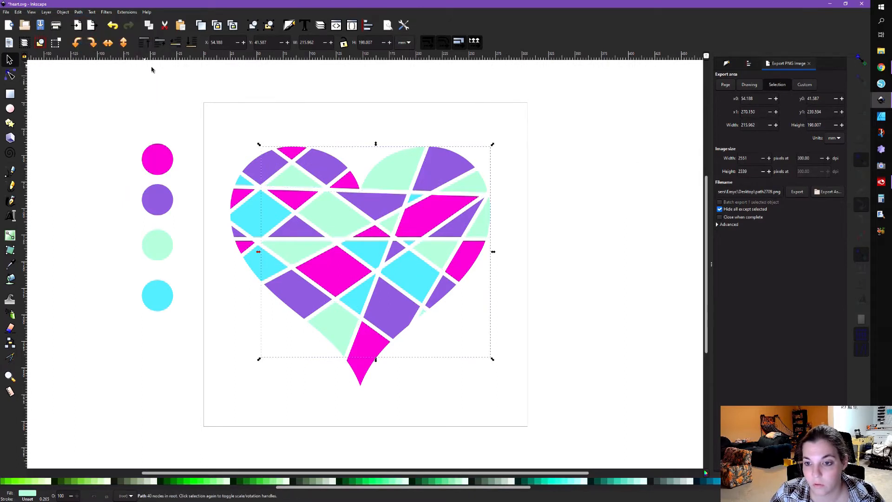
Select all the light blue shards of the heart and union them into a single path.
left_click(257, 214)
left_click(241, 180, "shift")
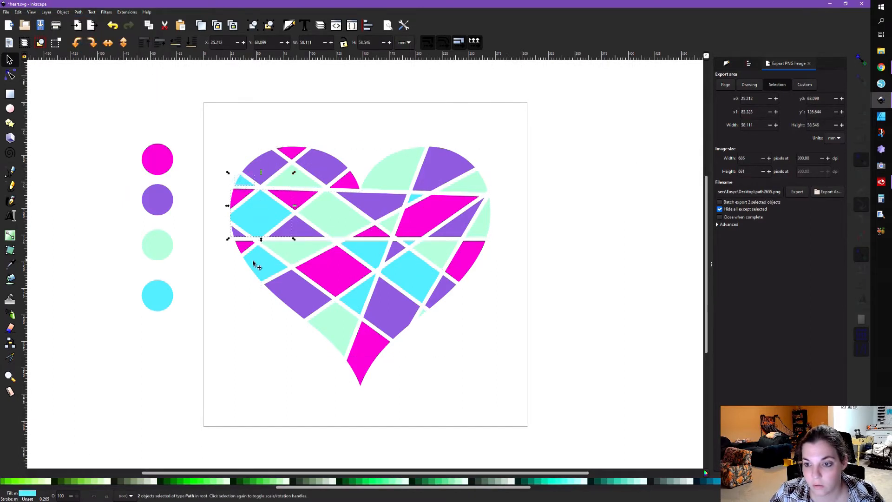
left_click(375, 251, "shift")
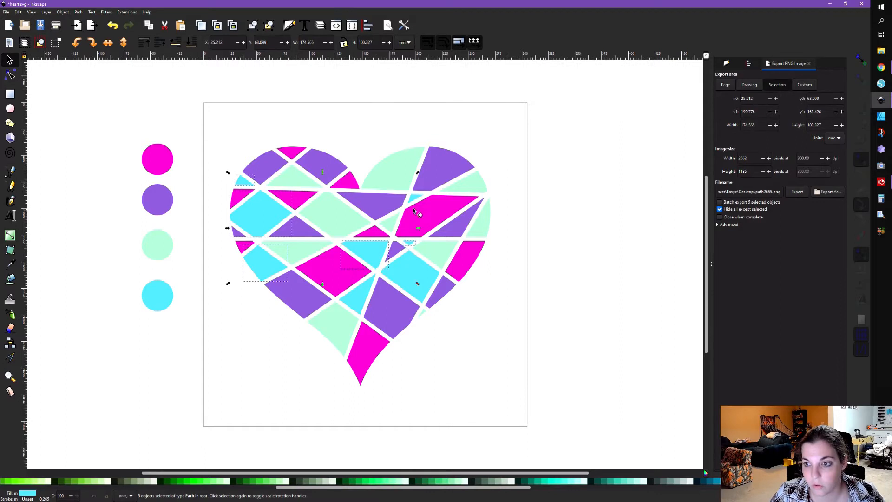
left_click(422, 279, "shift")
left_click(366, 306, "shift")
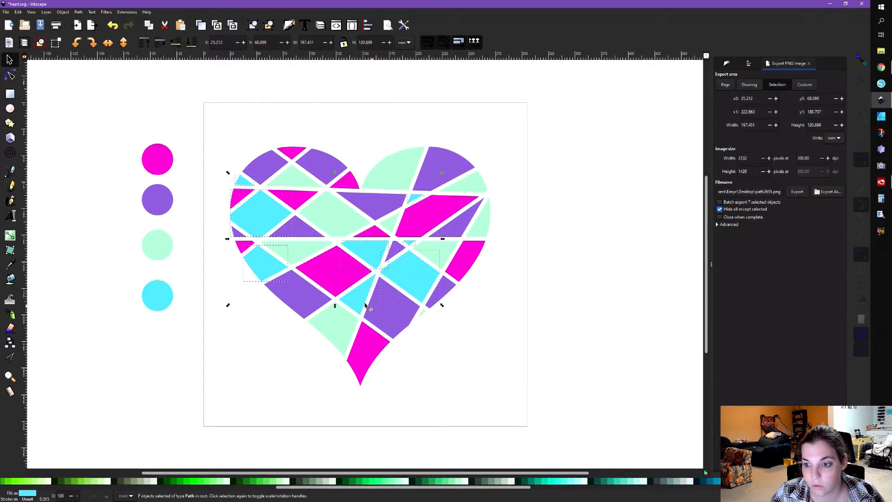
left_click(74, 11)
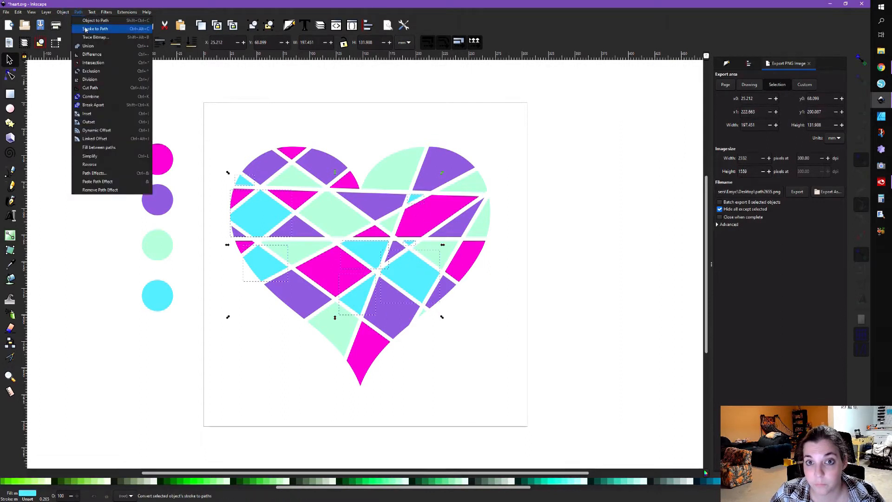
left_click(86, 48)
left_click(251, 121)
Select the heart's four merged colour paths, undo a test move, and group them into one object.
left_click(290, 153)
left_click(290, 152, "shift")
left_click(292, 181, "shift")
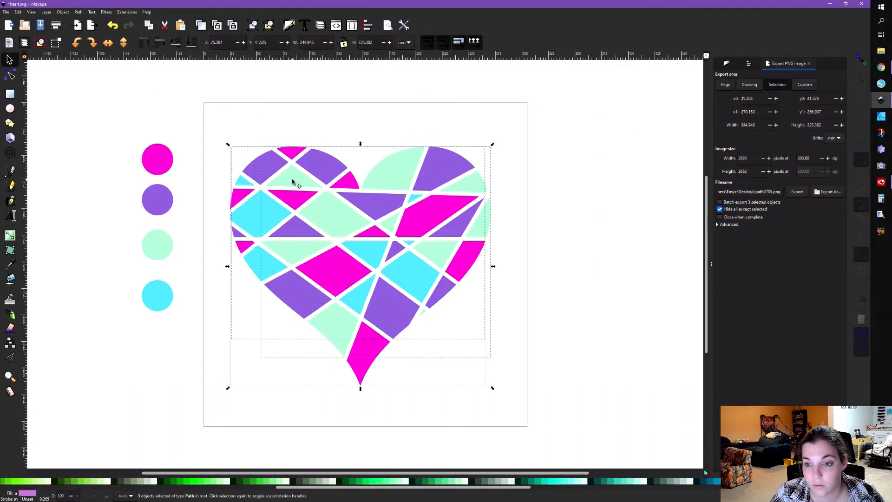
left_click_drag(276, 212, 342, 214)
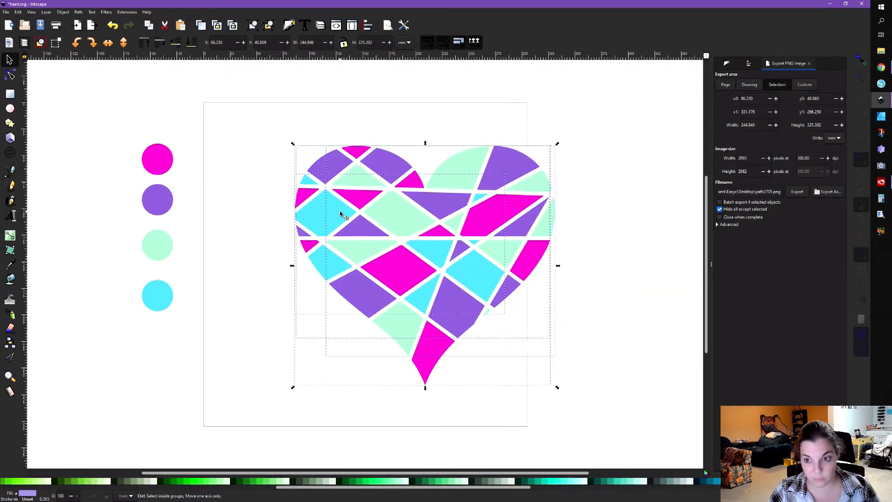
key("ctrl+z")
key("ctrl+g")
Delete the four swatch circles beside the page.
left_click_drag(93, 118, 209, 339)
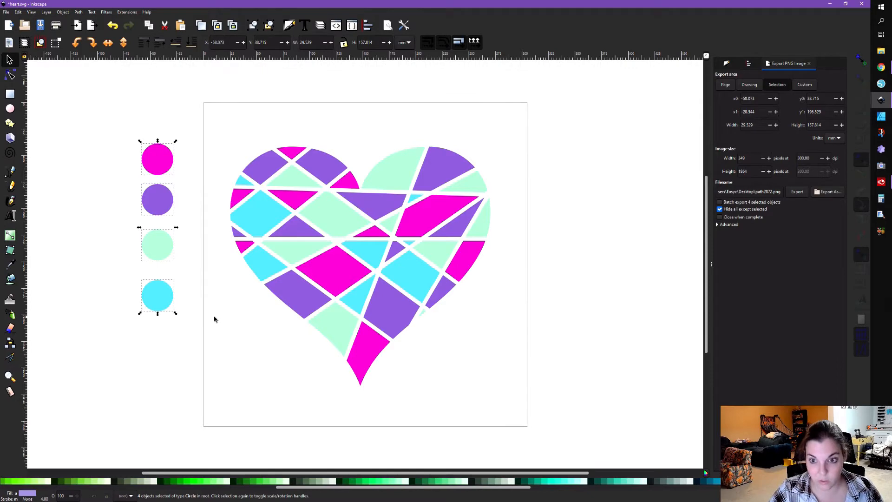
key("Delete")
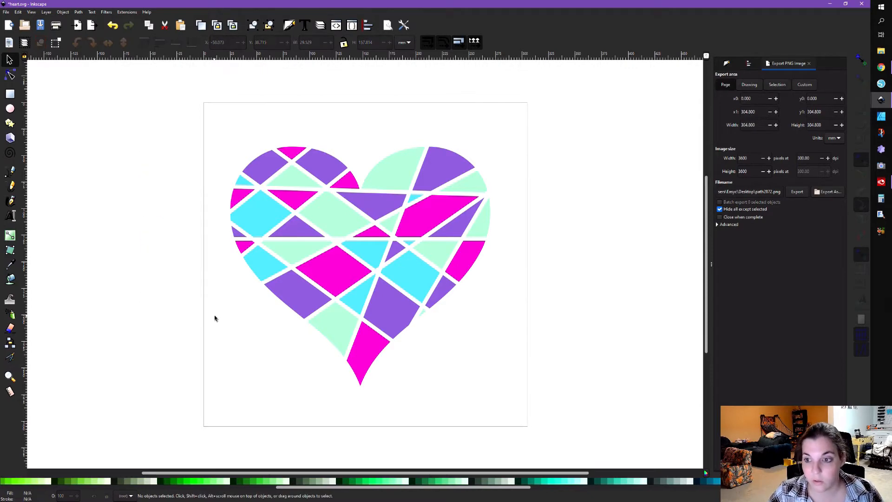
Save the drawing to the Desktop as an Inkscape SVG named "heart mosaic svg".
left_click(6, 11)
left_click(27, 71)
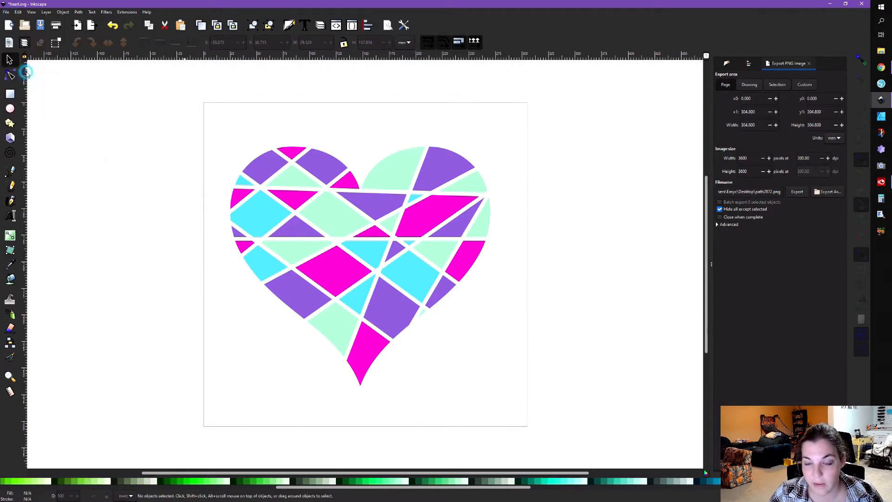
type("heart mosaic svg")
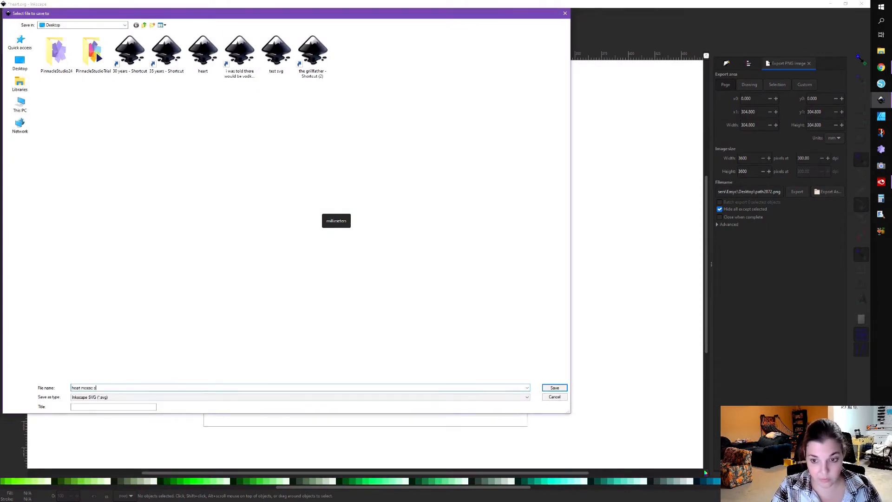
key("Return")
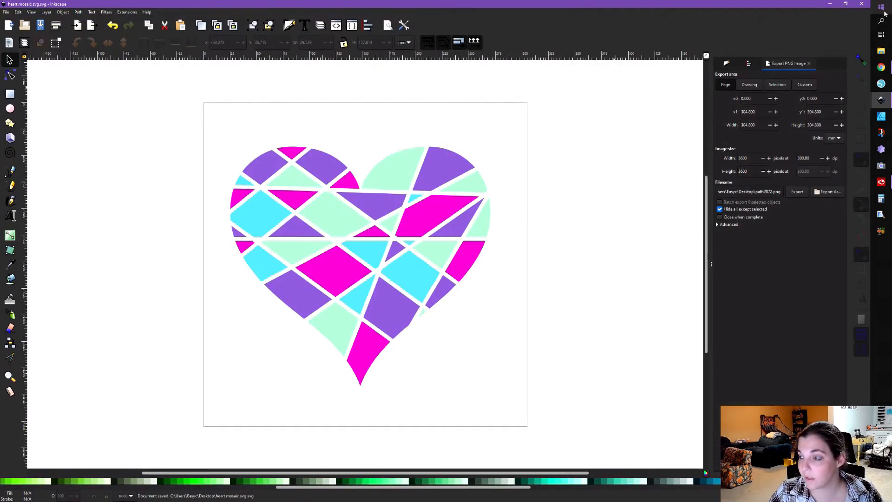
Switch to Cricut Design Space, maximize its window and start a new project.
left_click(883, 7)
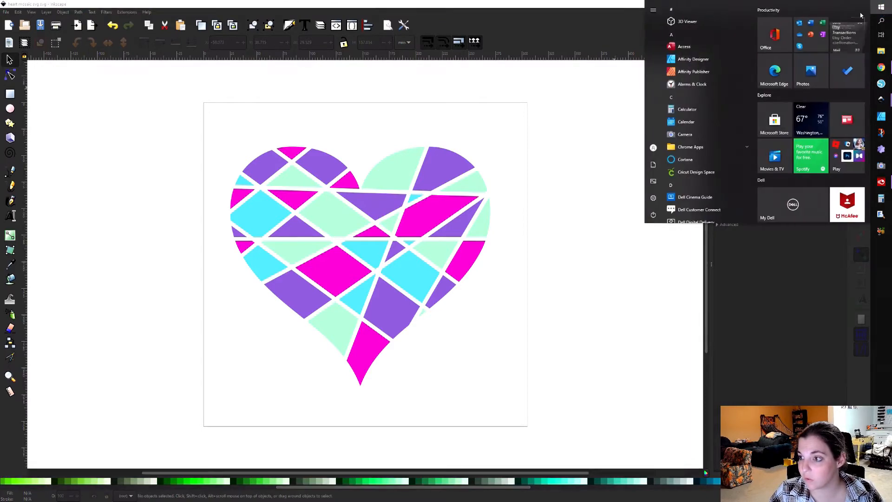
left_click(696, 173)
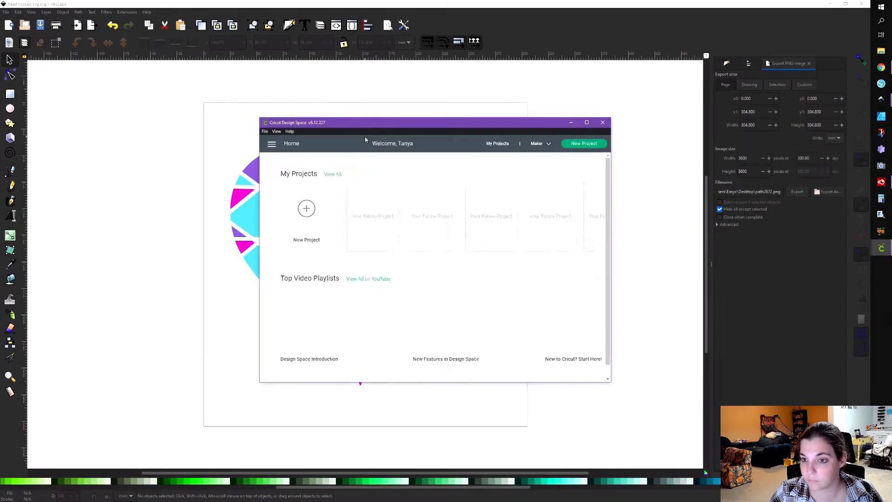
left_click(587, 123)
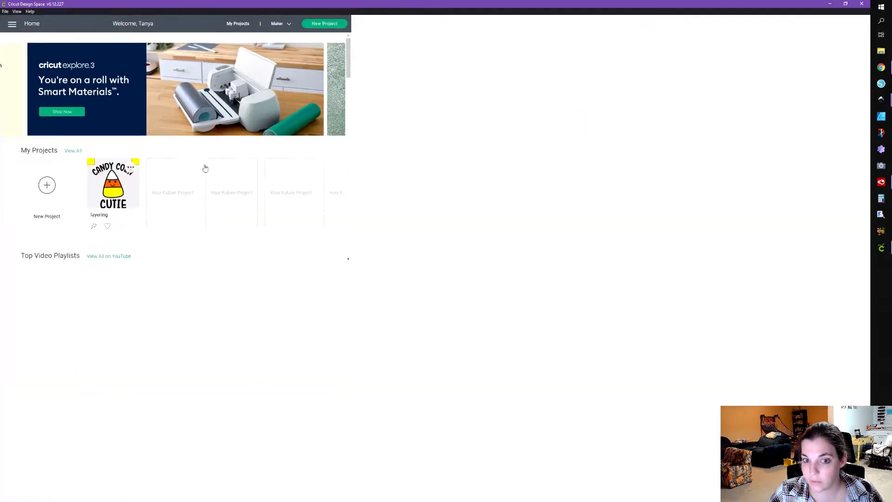
left_click(47, 217)
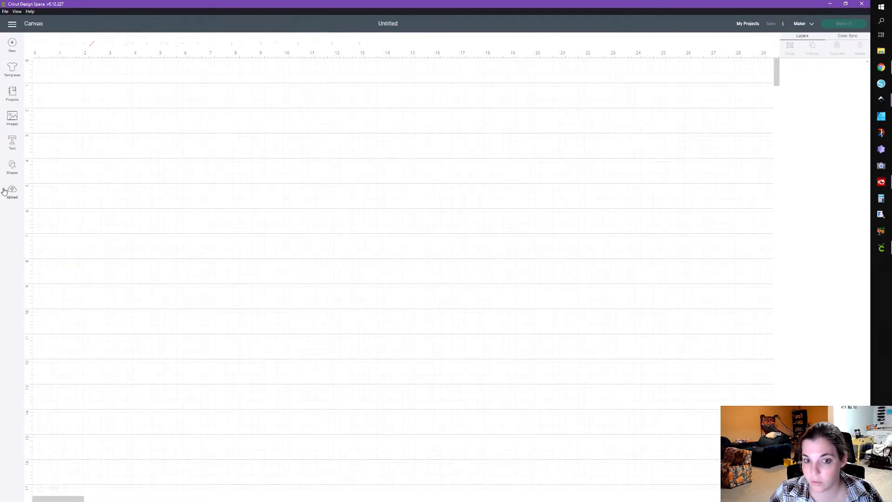
Upload the "heart mosaic svg" file from the Desktop as an image.
left_click(5, 192)
left_click(237, 222)
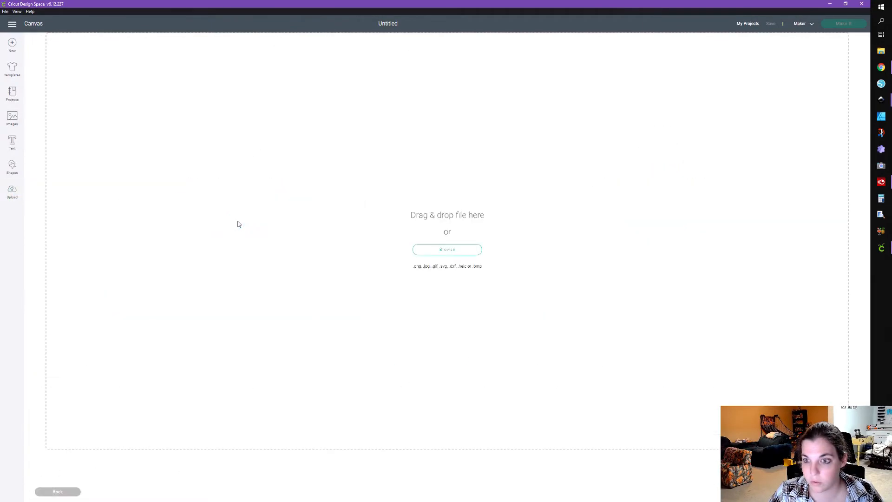
left_click(453, 247)
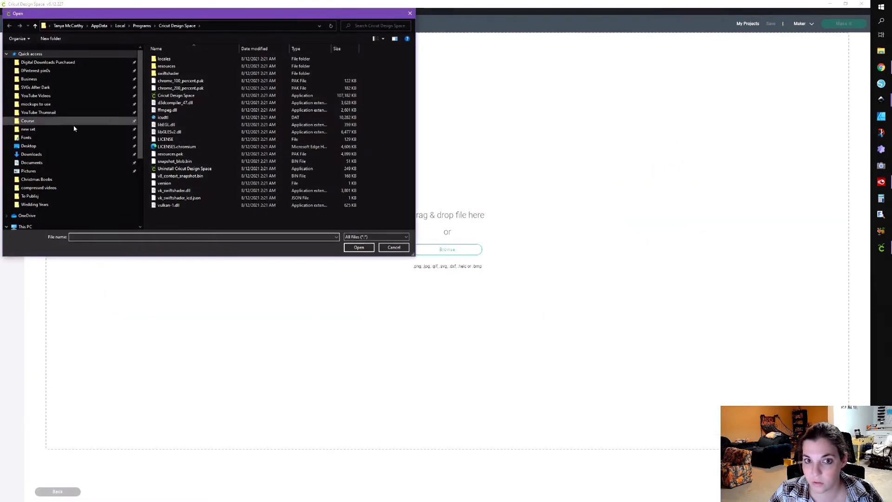
scroll(51, 168, "down", 1)
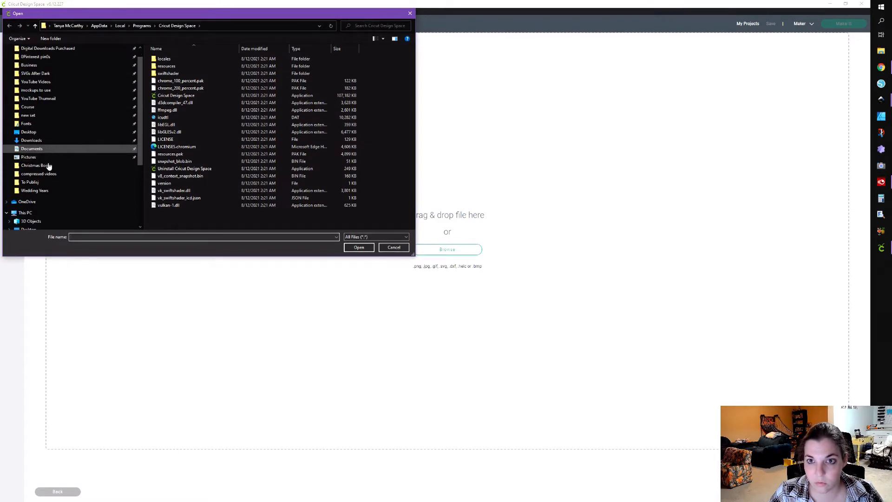
scroll(47, 163, "down", 1)
left_click(32, 124)
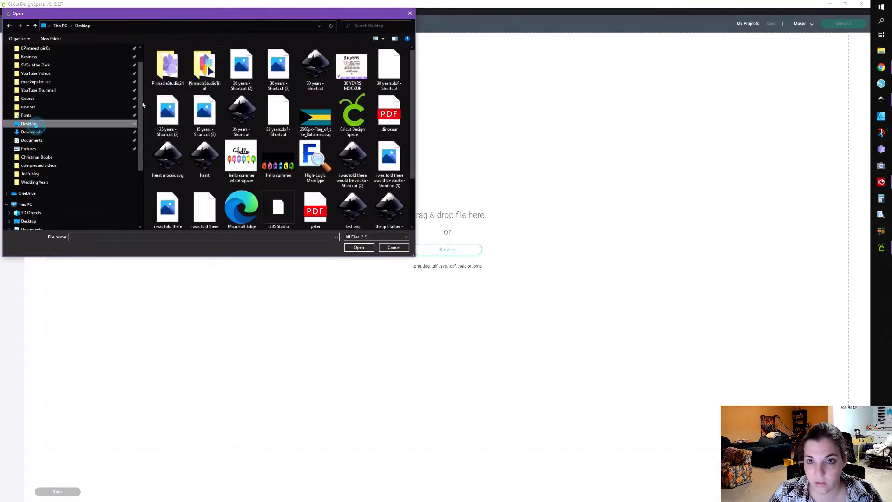
double_click(167, 158)
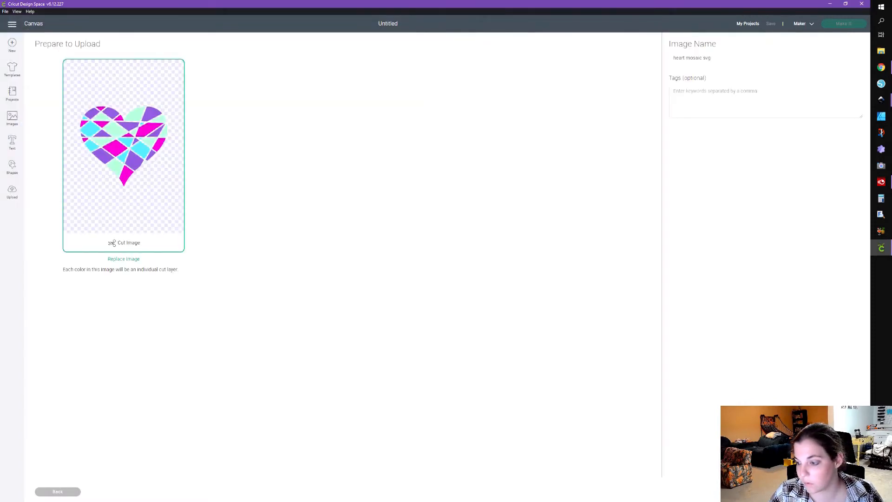
Add the uploaded mosaic heart to the canvas and enlarge it to about 17.9 in wide.
left_click(87, 332)
left_click(837, 491)
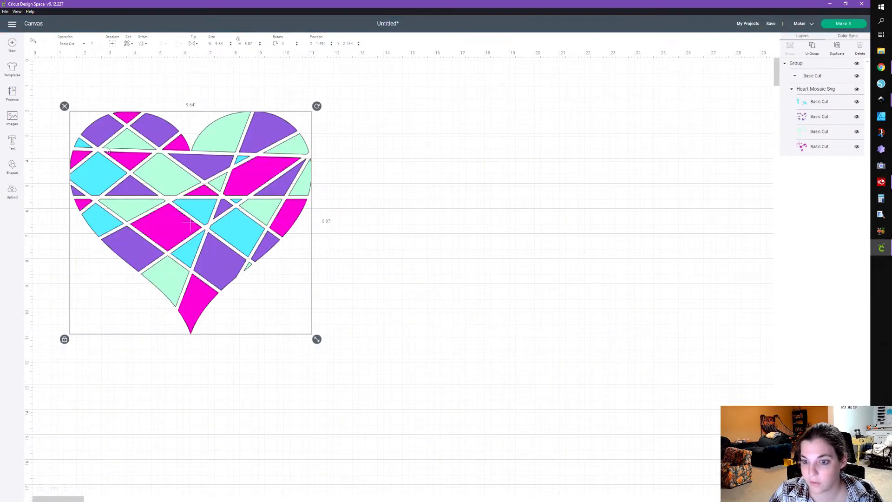
left_click_drag(320, 343, 501, 457)
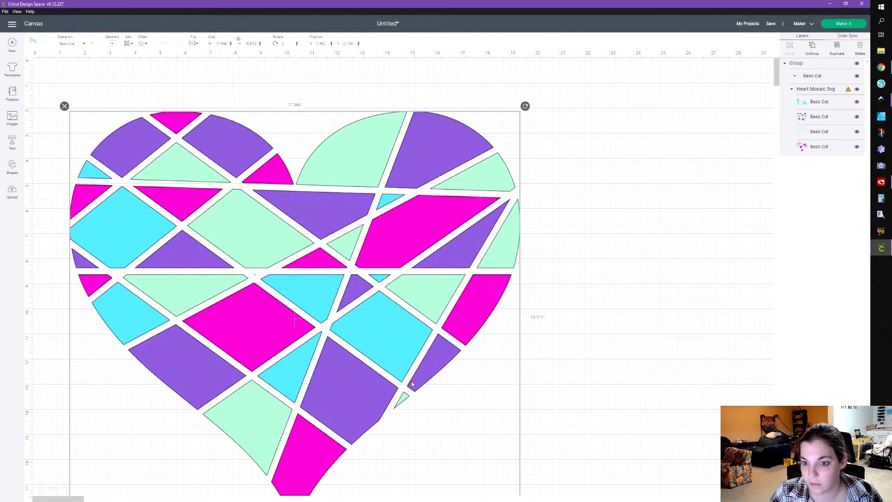
left_click_drag(385, 320, 391, 288)
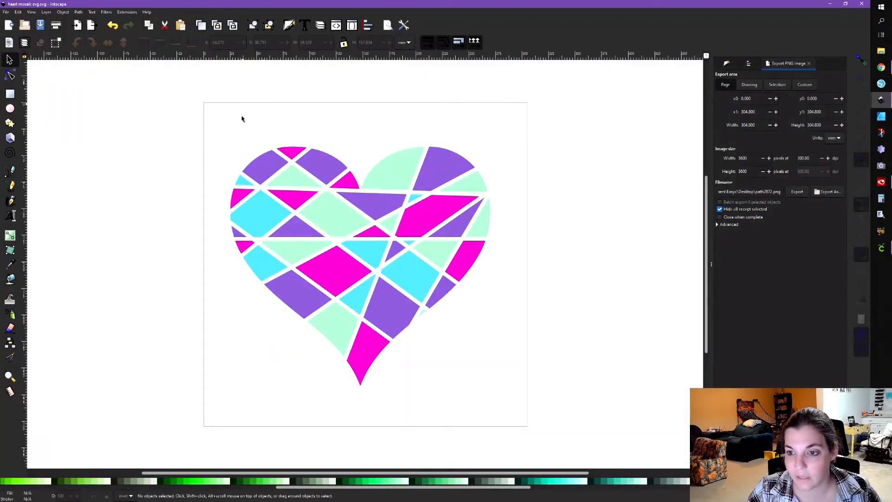
Return to Inkscape and set the Text tool's font to Milky Rainbow.
left_click(12, 219)
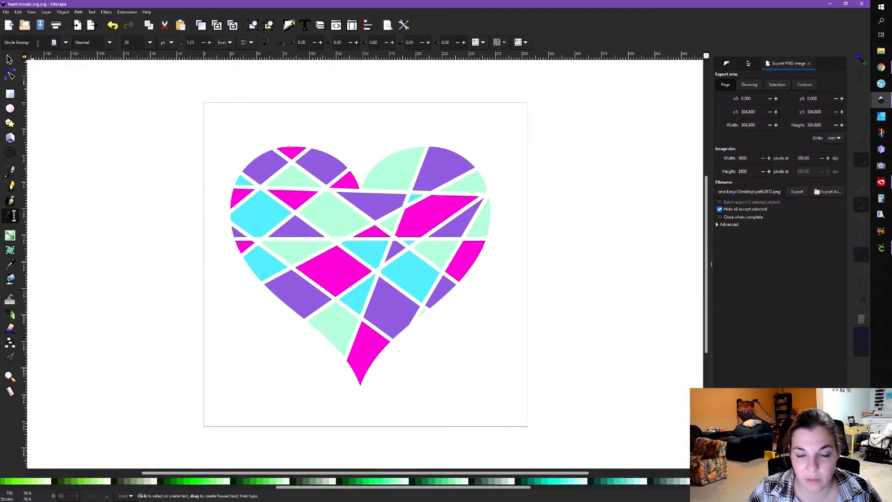
left_click(37, 43)
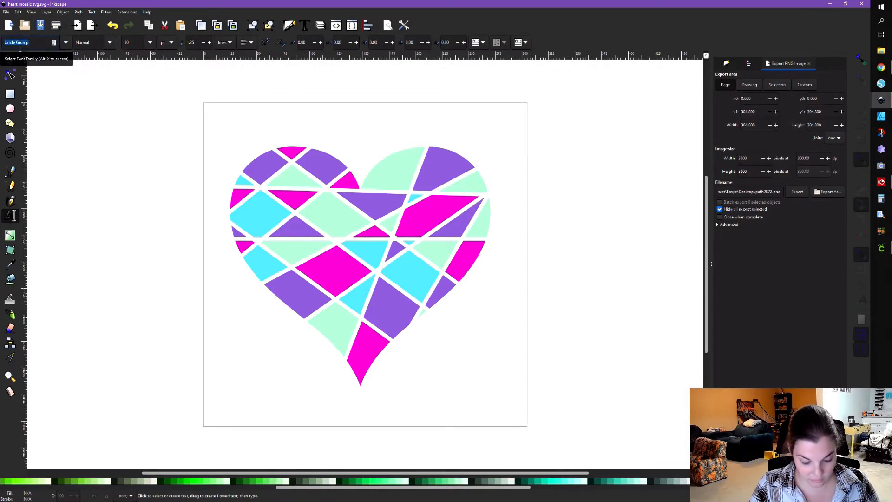
type("milky")
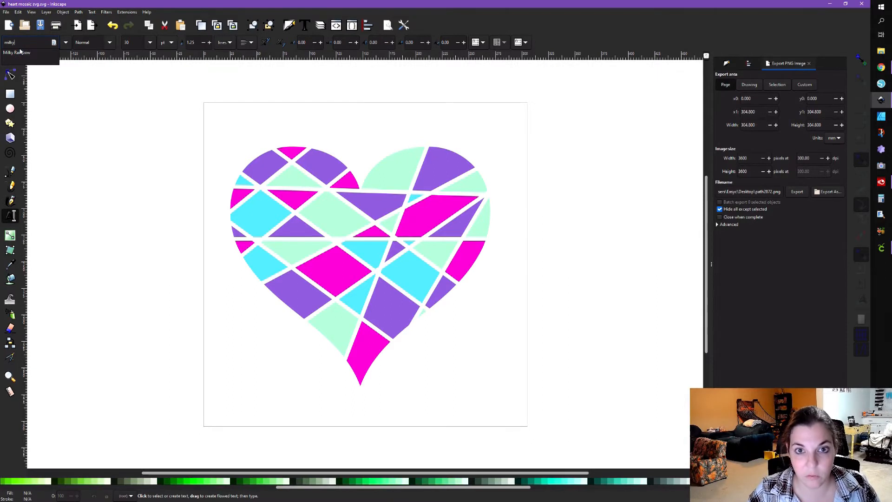
left_click(21, 52)
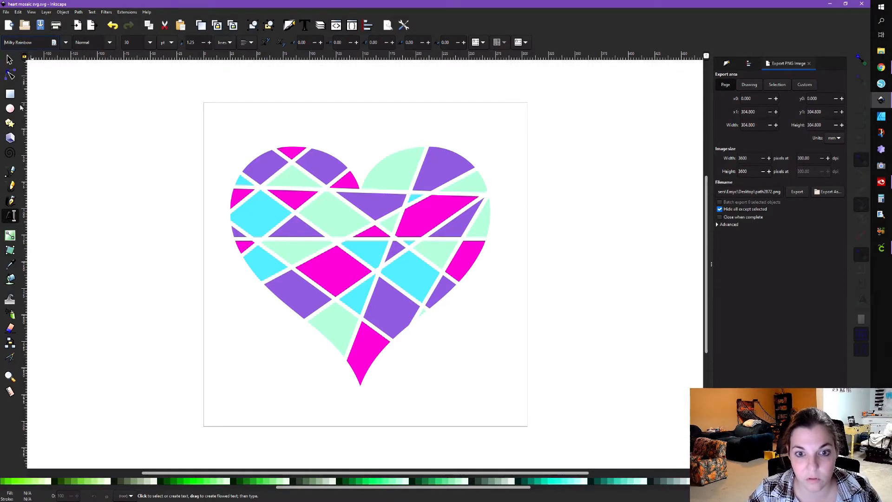
Add a text object containing a first name beside the page, replacing the first attempt with a different name.
left_click(87, 212)
type("Tanya")
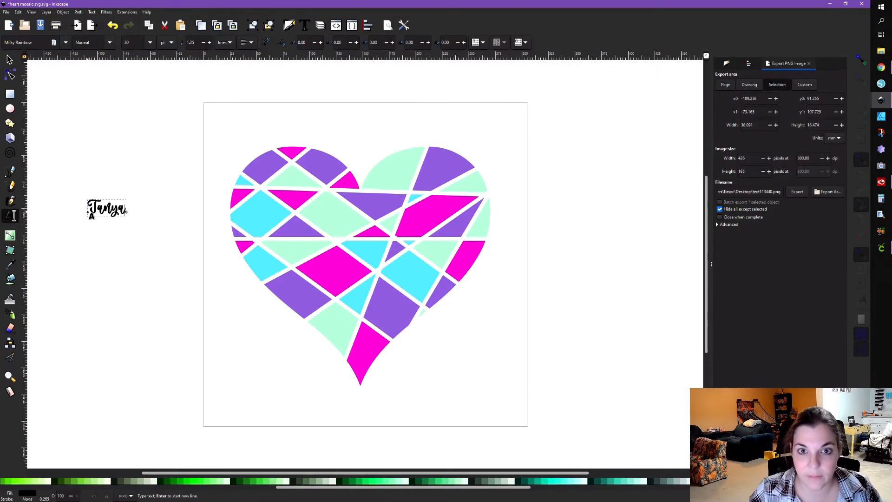
key("Escape")
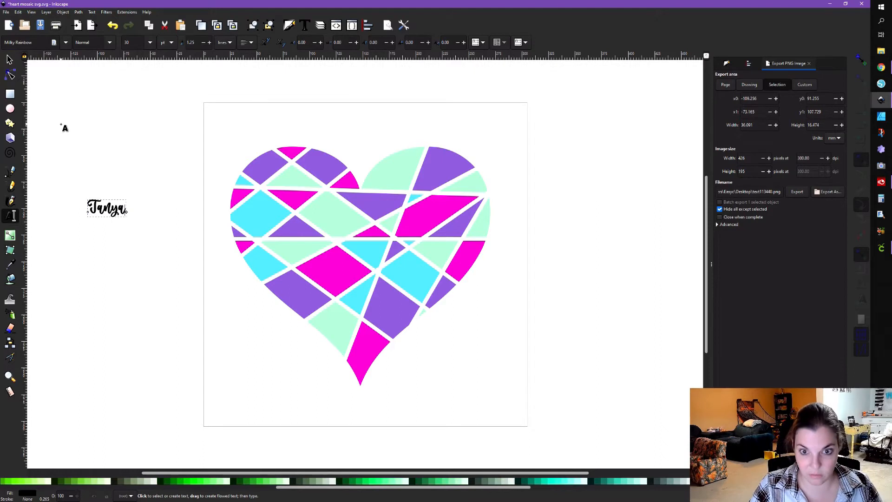
type("Matilda")
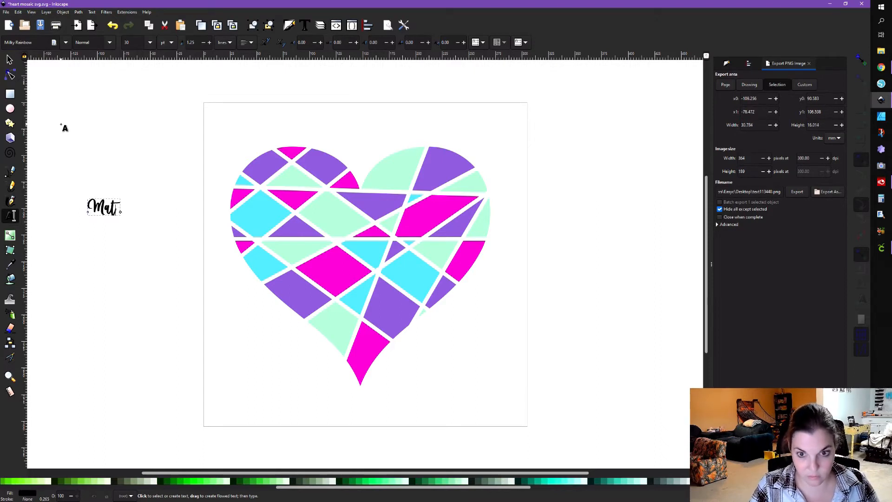
Lock the name's proportions, enlarge it to about 270 mm wide and place it across the heart's middle.
left_click(9, 59)
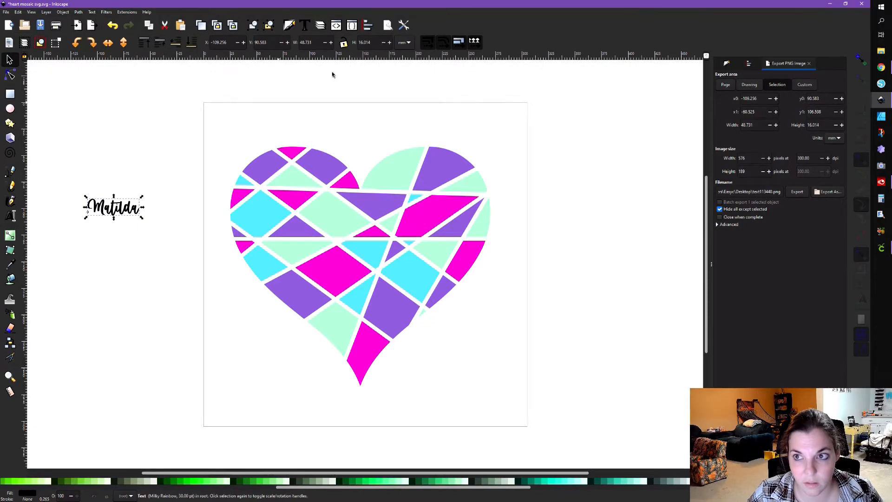
left_click(345, 44)
left_click_drag(145, 222, 446, 272)
Select the name and the heart together and centre both horizontally on the page.
left_click(264, 154, "shift")
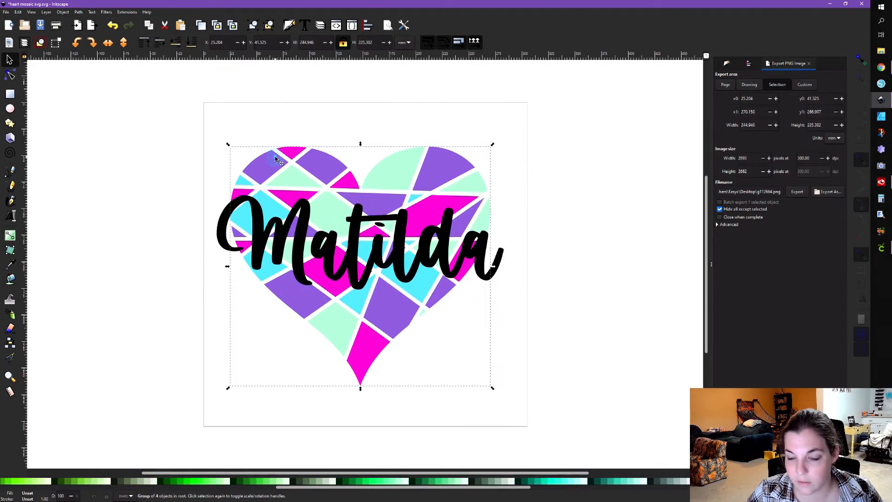
left_click(749, 64)
left_click(793, 94)
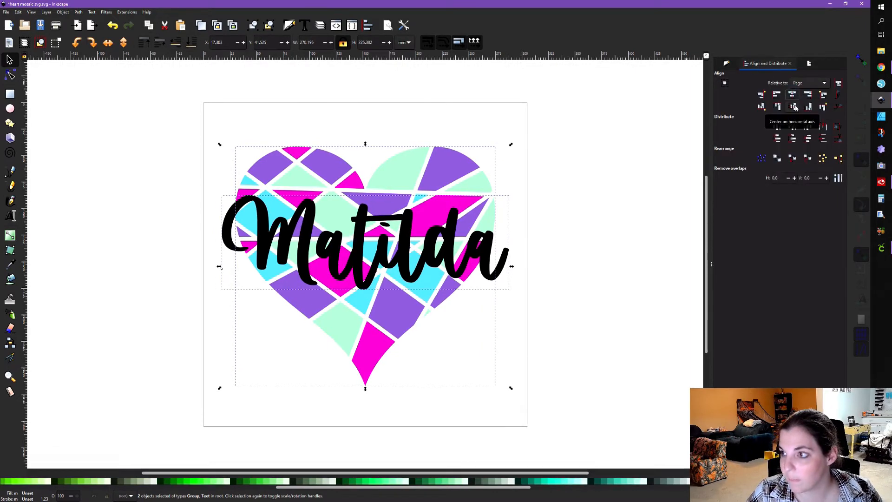
Align the vertical centres of the heart and the name relative to the last selected object.
left_click(809, 83)
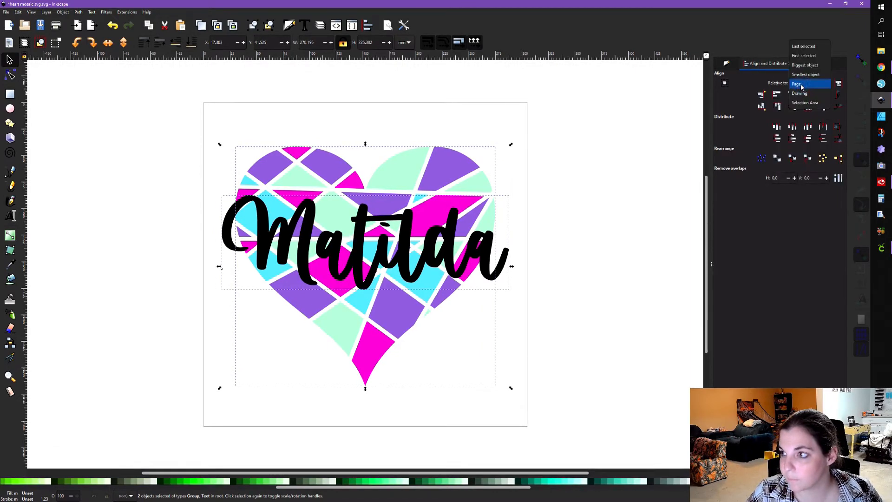
left_click(803, 46)
left_click(794, 107)
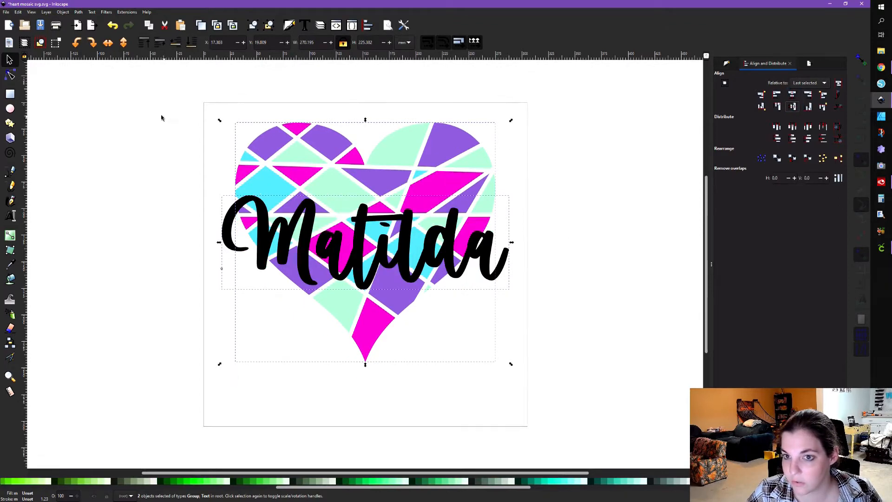
left_click_drag(164, 88, 176, 185)
left_click(310, 195)
left_click(307, 231, "shift")
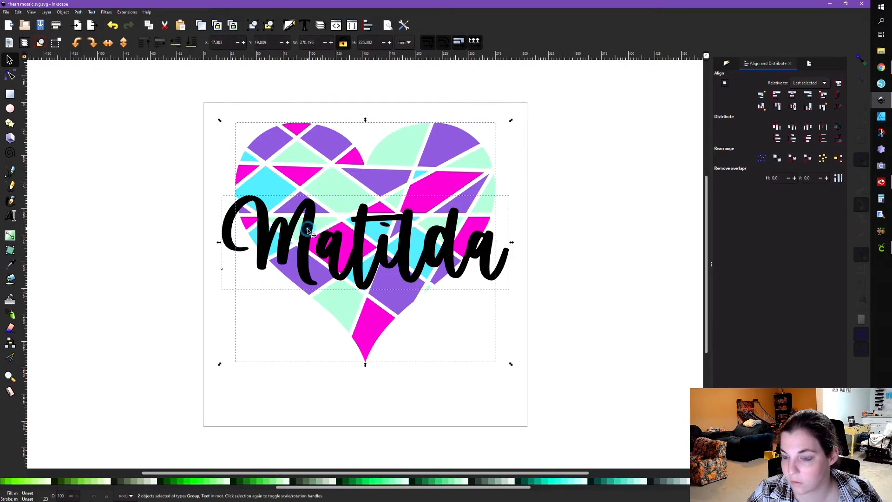
left_click(792, 106)
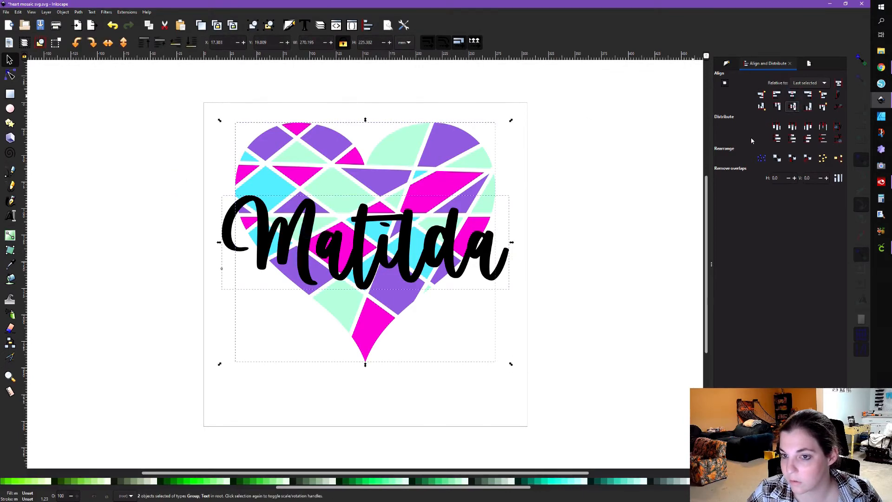
Group the name with the heart and centre the group vertically relative to the page.
left_click(800, 83)
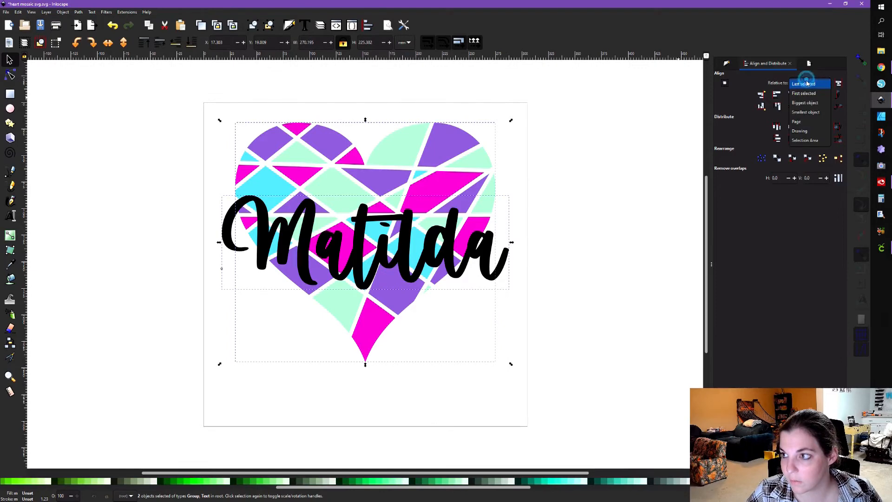
left_click(802, 121)
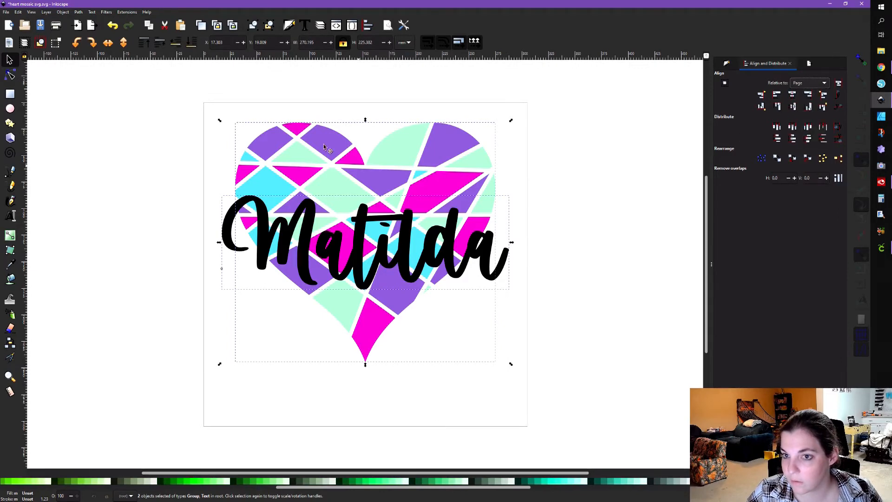
key("ctrl+g")
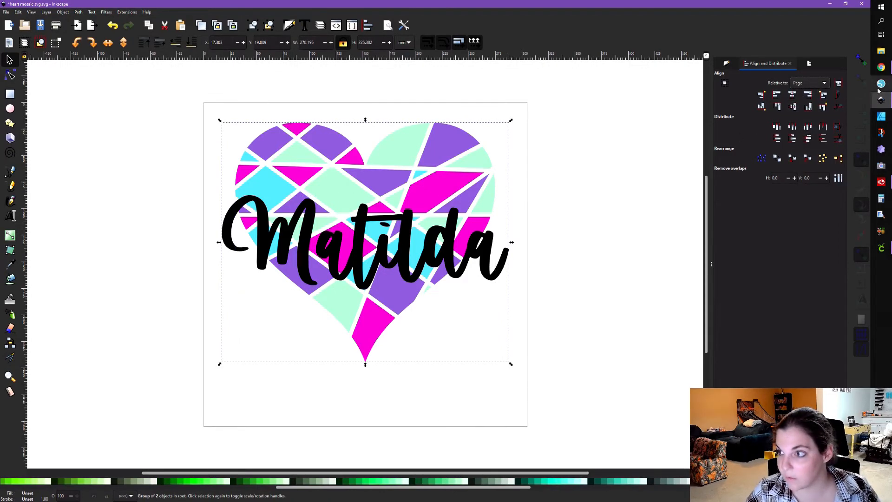
left_click(795, 106)
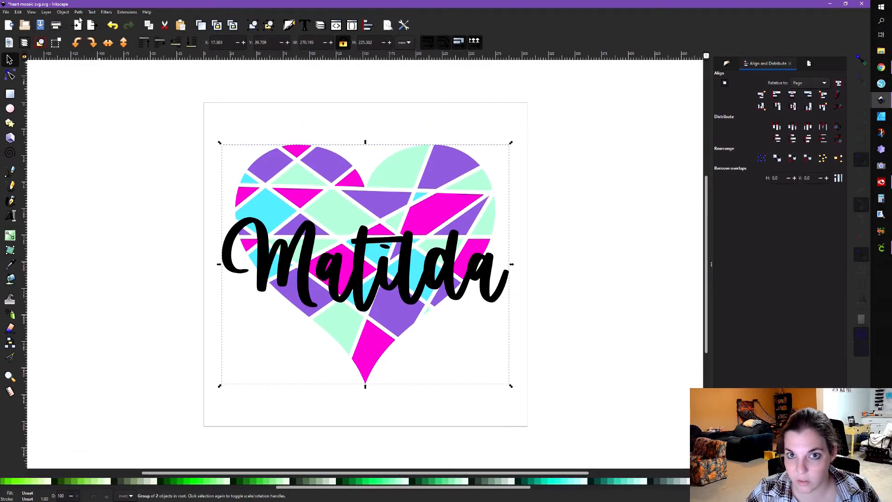
Ungroup the name and the heart into separate objects.
left_click(63, 12)
mouse_move(81, 12)
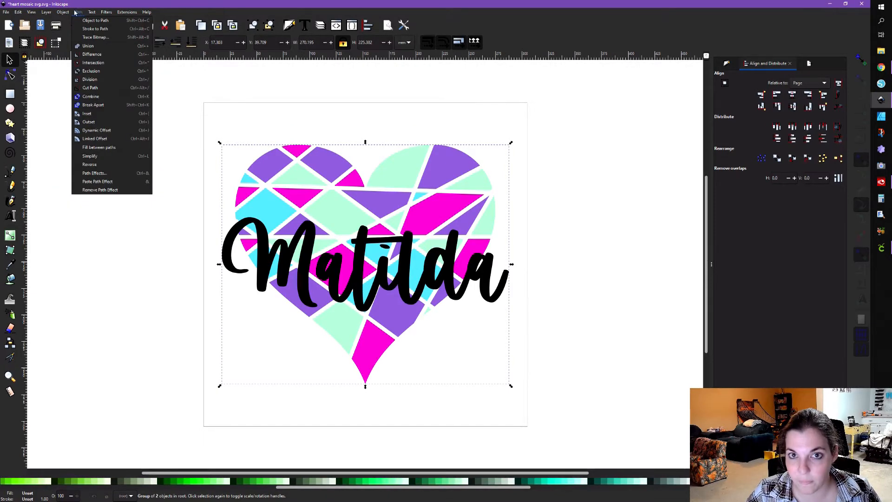
left_click(76, 83)
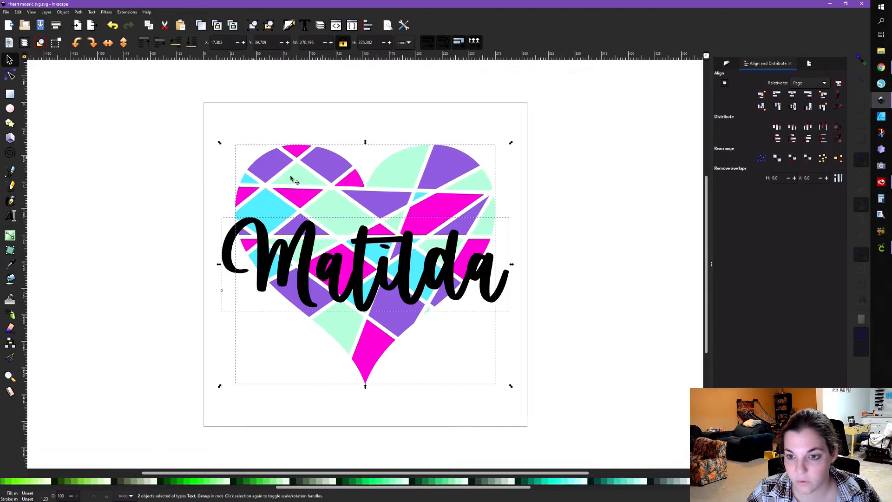
Convert the name's text object into paths.
left_click(185, 204)
left_click(260, 256)
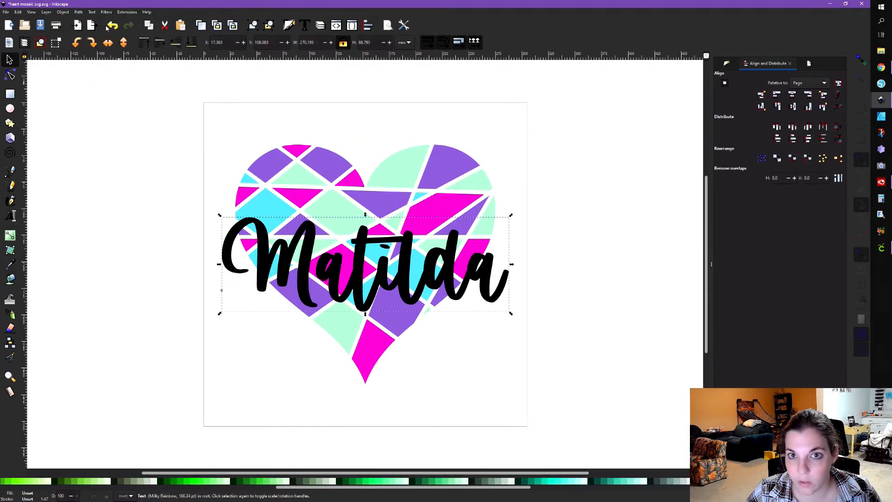
left_click(78, 13)
left_click(91, 21)
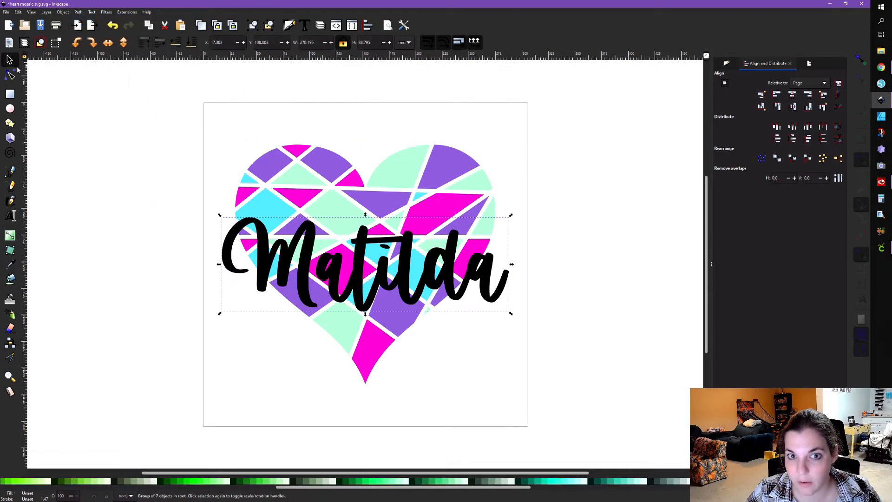
left_click(9, 75)
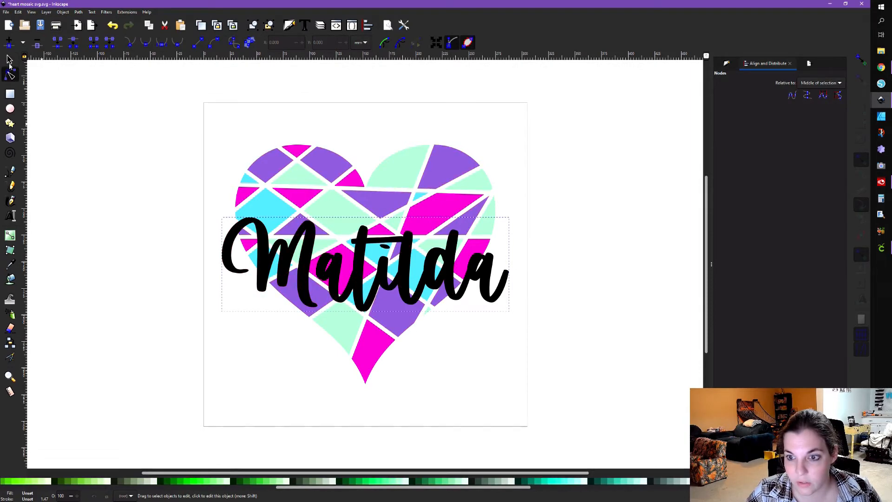
left_click(9, 60)
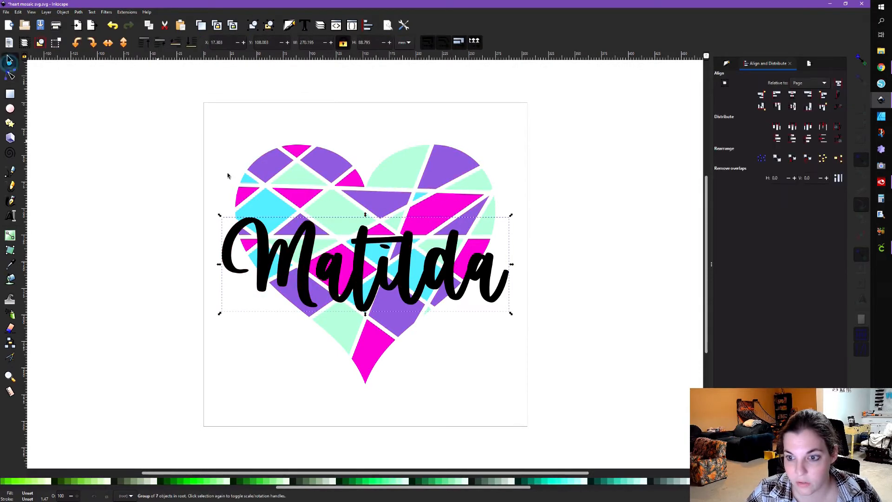
Ungroup the name's letters and unite them into a single path with Union.
left_click(63, 12)
left_click(78, 73)
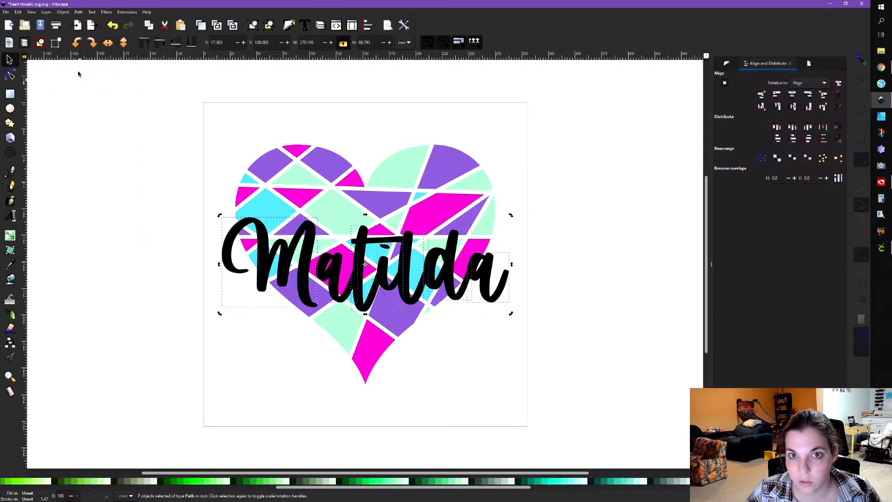
left_click(78, 12)
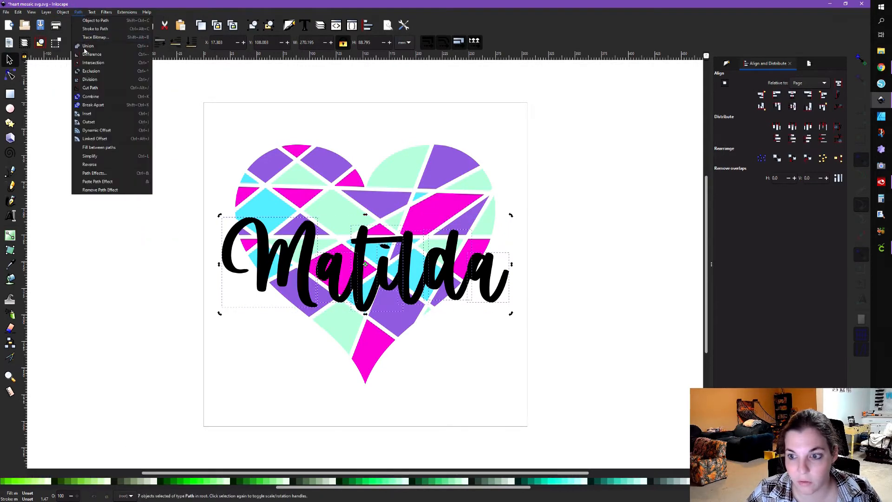
left_click(91, 117)
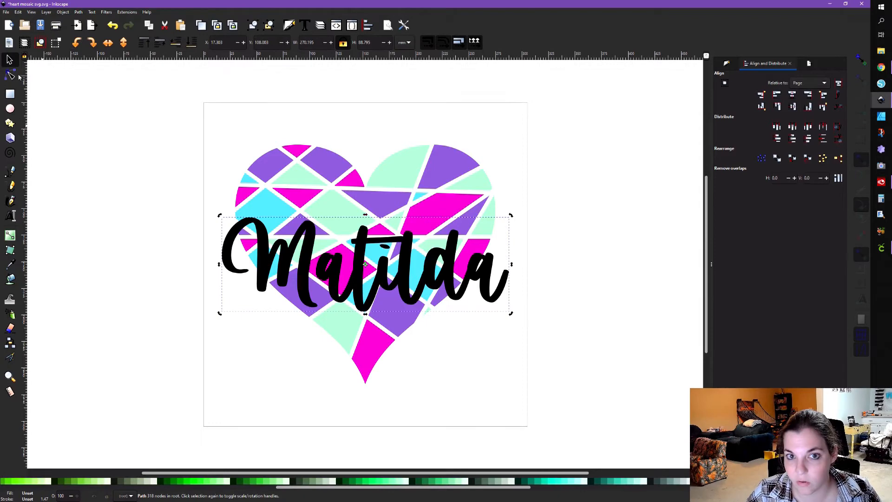
left_click(10, 75)
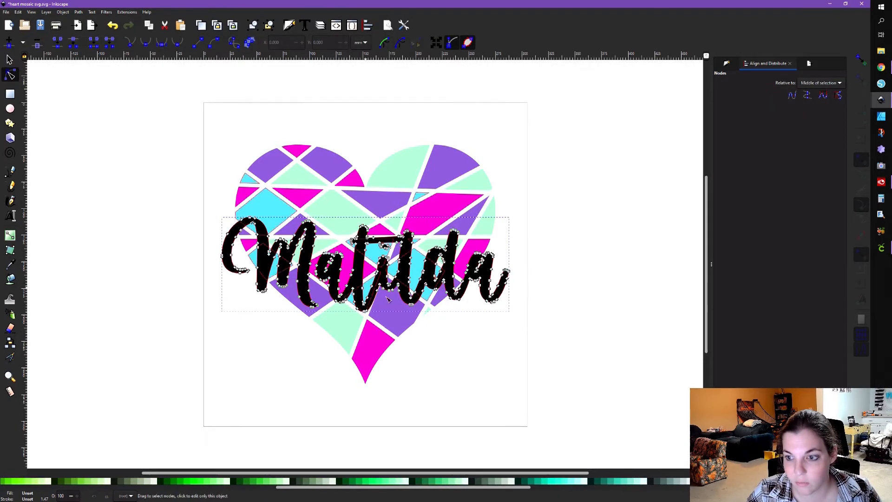
left_click(9, 60)
Turn the united name path into a Dynamic Offset object.
left_click(87, 190)
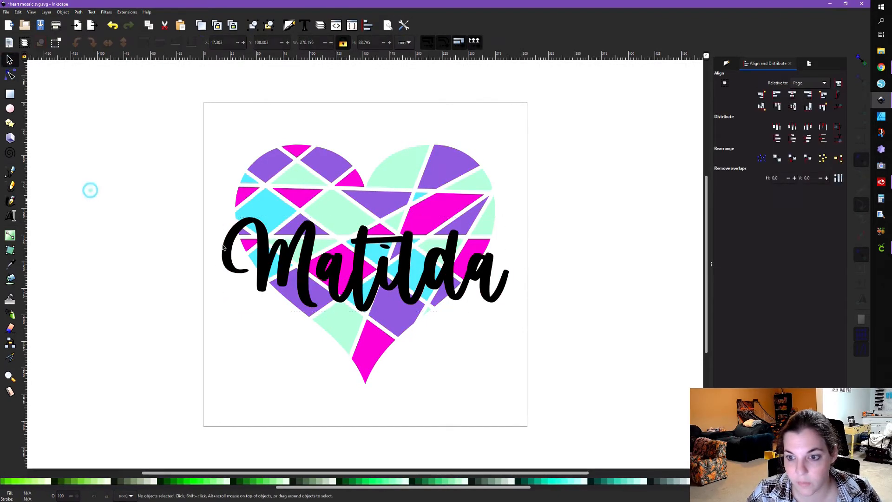
left_click(296, 272)
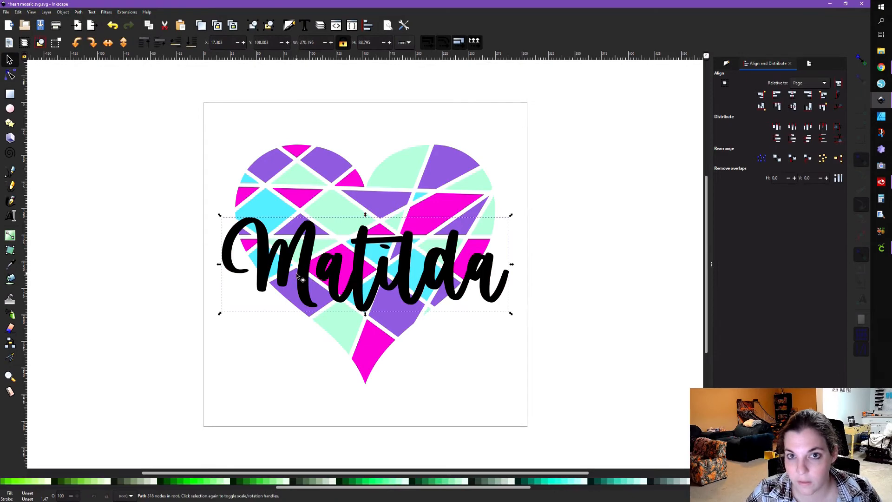
left_click(79, 13)
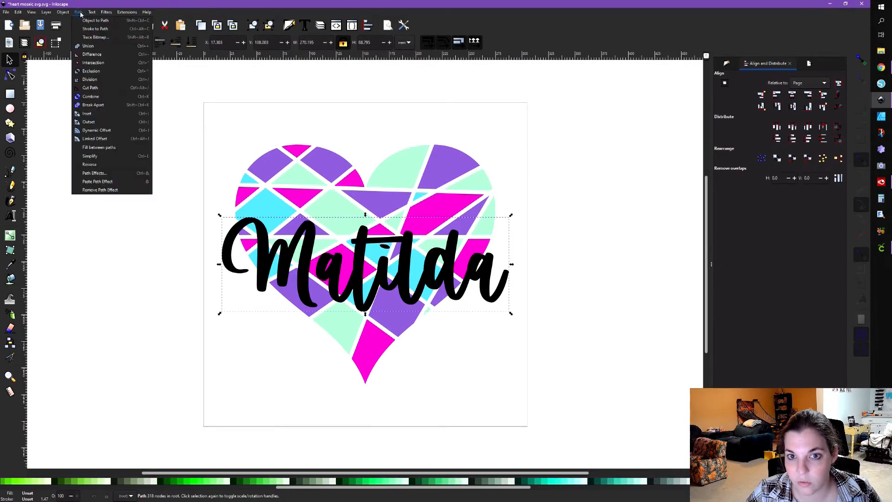
left_click(99, 133)
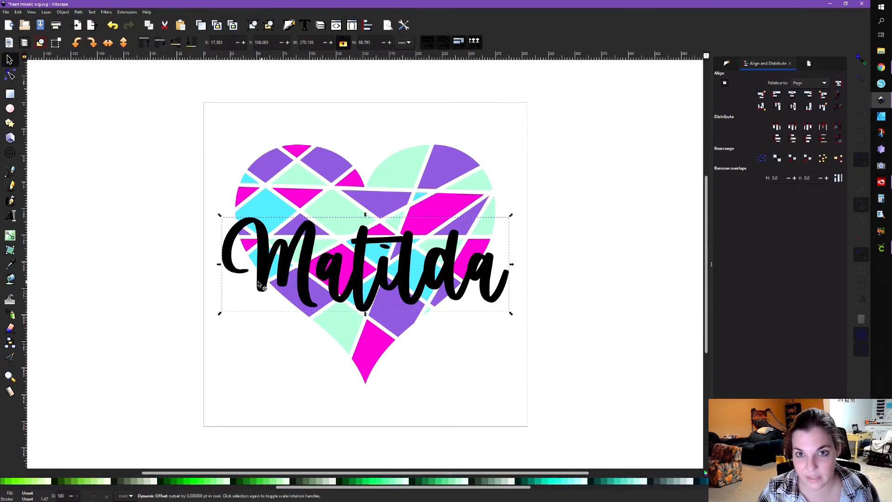
Create a Linked Offset of the name and expand it outward to about 278 mm wide and 97 mm high.
left_click(75, 14)
left_click(88, 13)
mouse_move(82, 13)
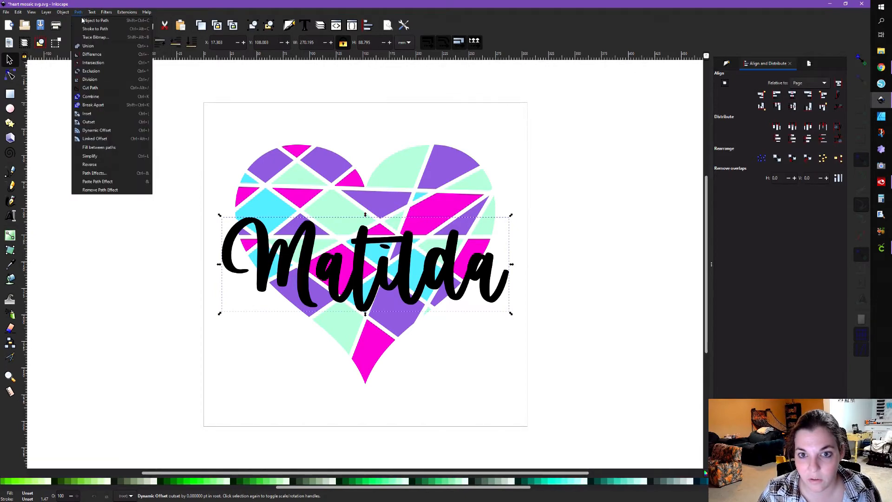
left_click(92, 140)
left_click_drag(250, 219, 251, 215)
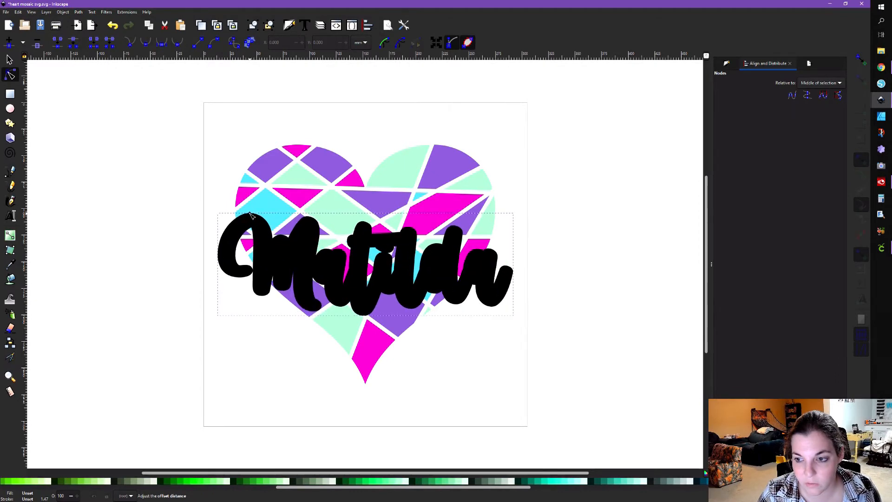
Fill the expanded offset with a pale cream colour and convert it to a path.
left_click(109, 481)
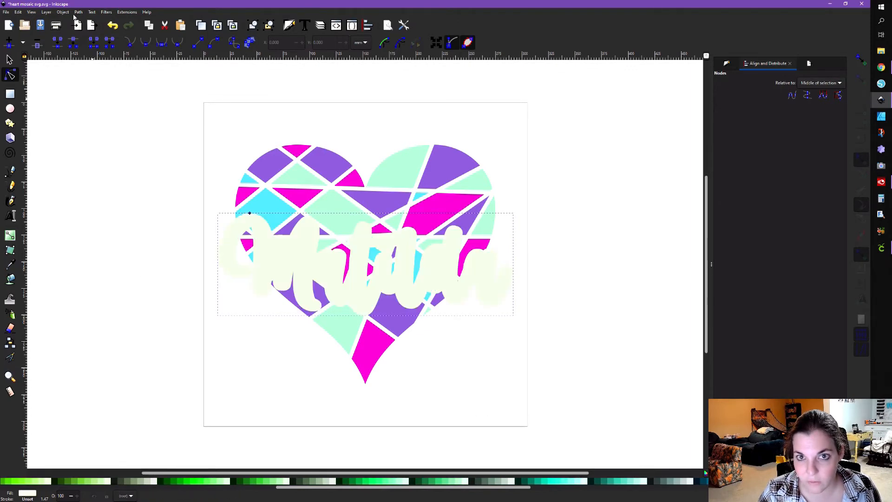
left_click(76, 13)
left_click(88, 22)
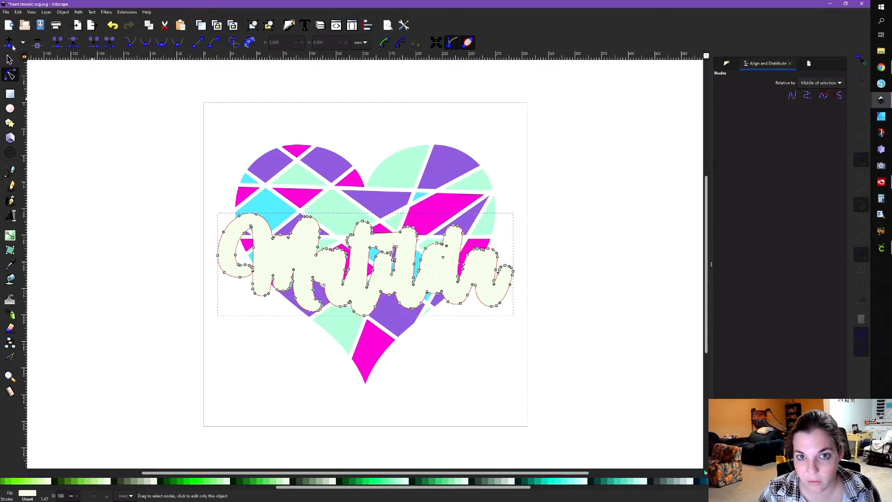
left_click(9, 59)
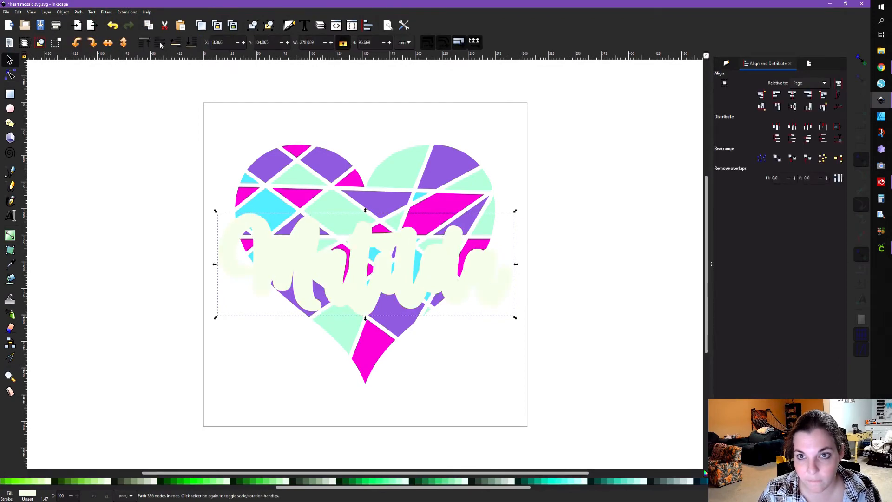
Lower the cream offset one level so it sits behind the black name.
left_click(176, 44)
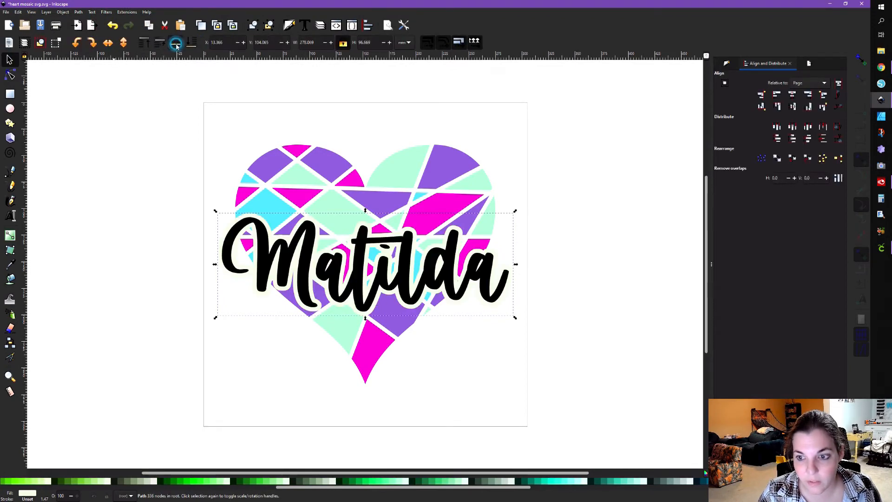
left_click(163, 261)
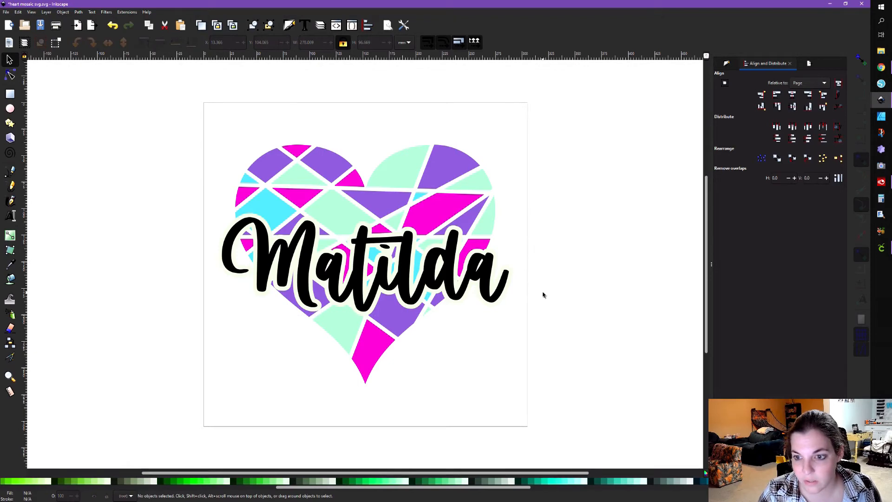
left_click(274, 220)
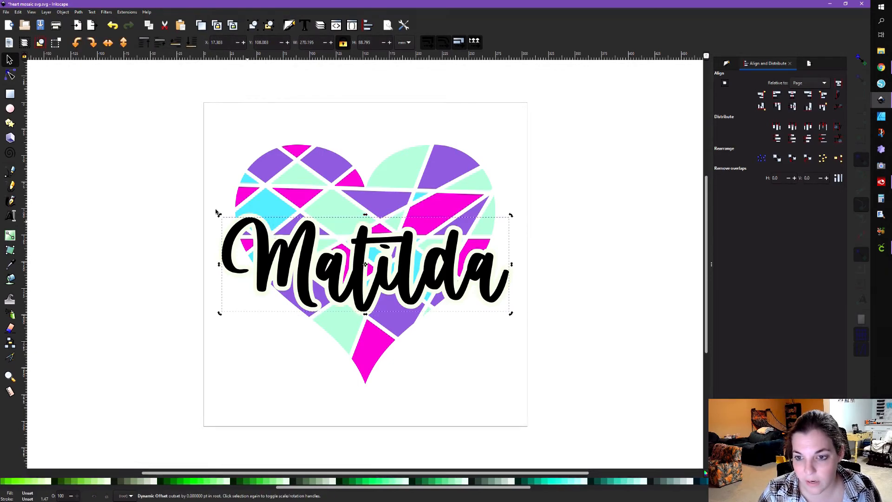
left_click(186, 194)
left_click(265, 223)
left_click(165, 190)
scroll(223, 246, "up", 2)
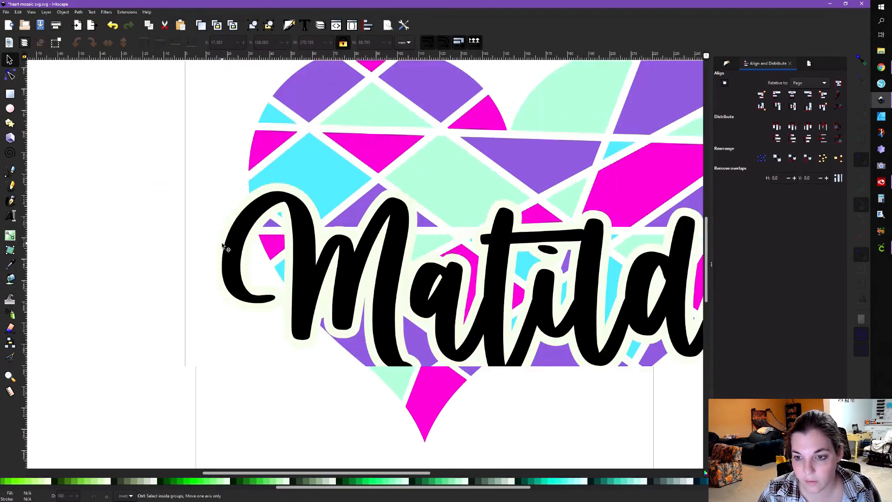
left_click(265, 188)
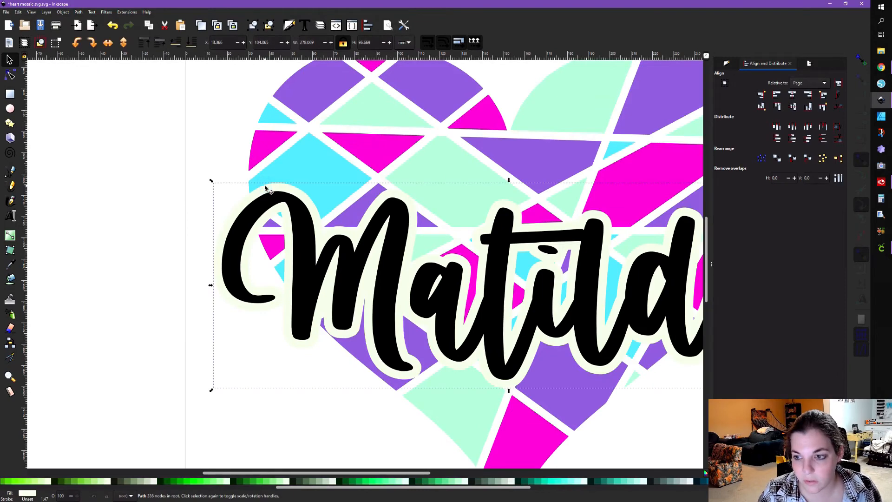
left_click(306, 160, "shift")
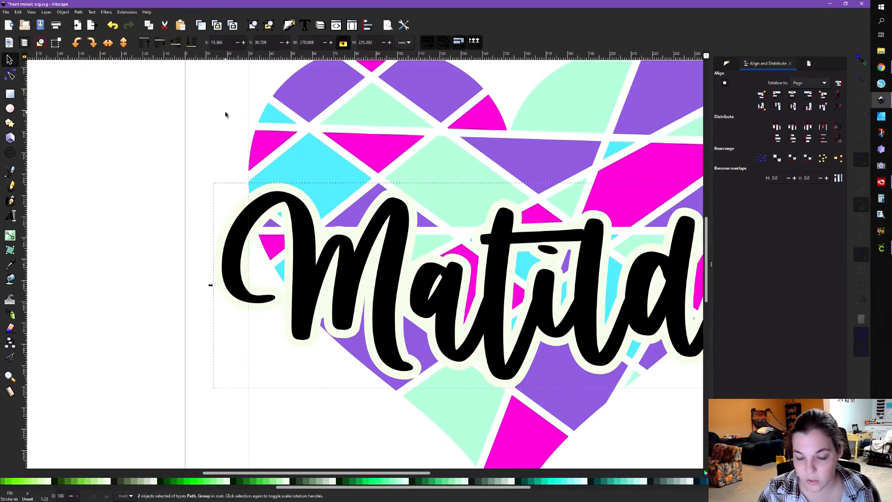
left_click(201, 197)
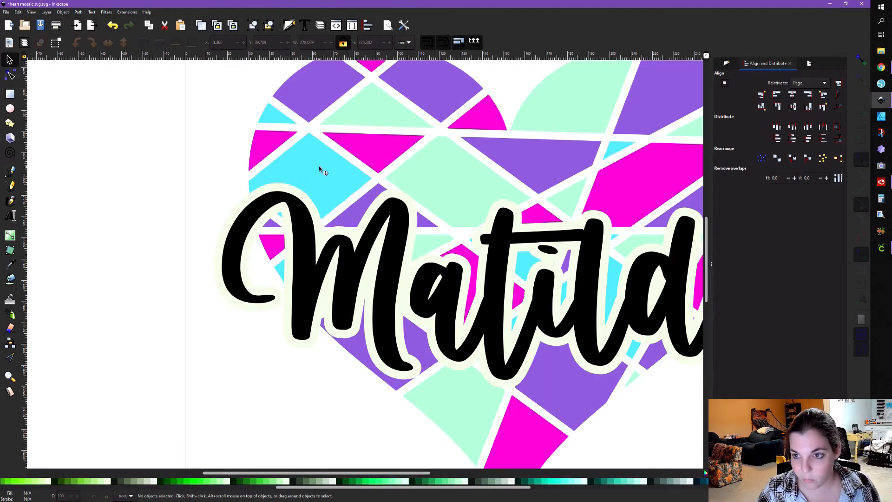
Place the cream offset shape on top of the black name.
left_click(298, 196)
left_click(286, 188)
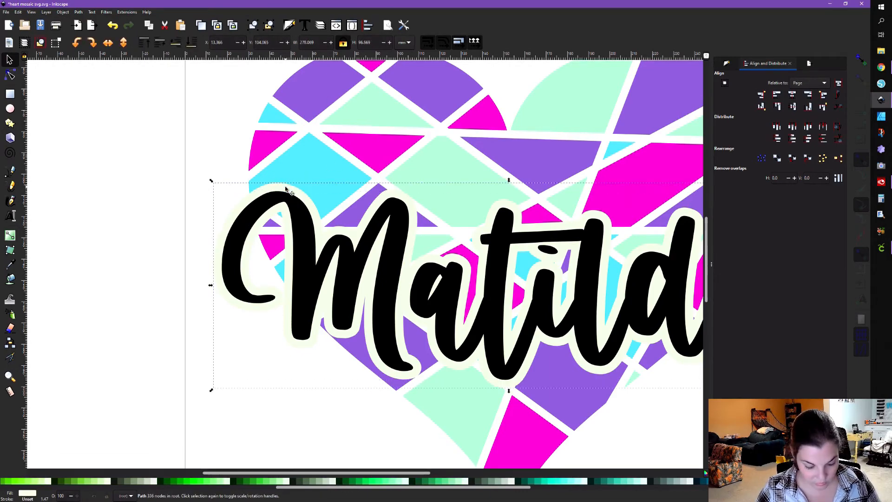
key("Home")
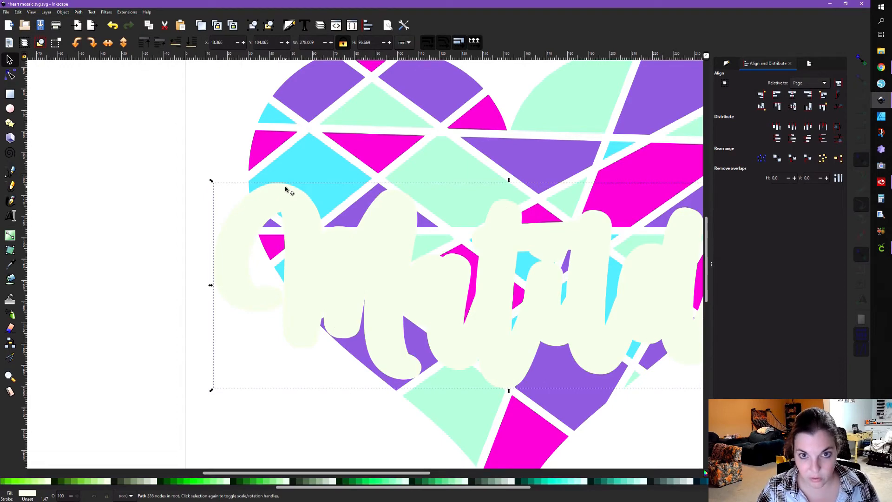
left_click(79, 107)
Try to subtract the cream offset from the grouped mosaic heart with Difference.
left_click(289, 194)
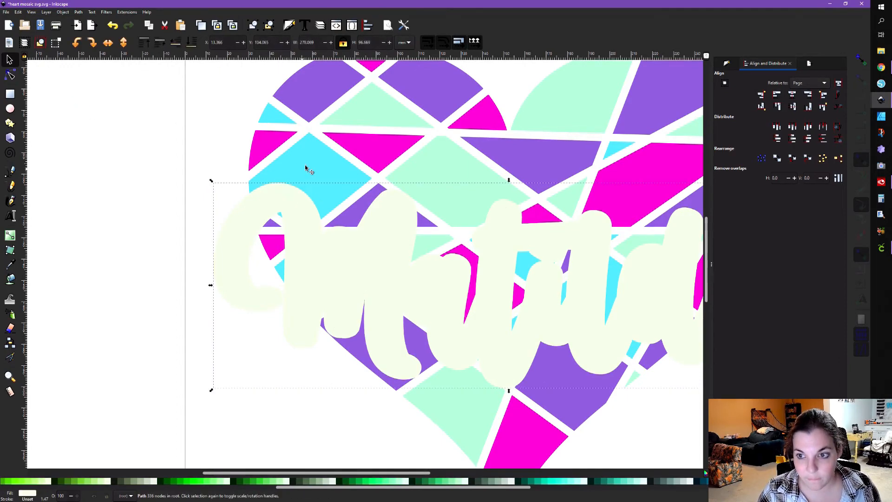
left_click(306, 165, "shift")
left_click(78, 12)
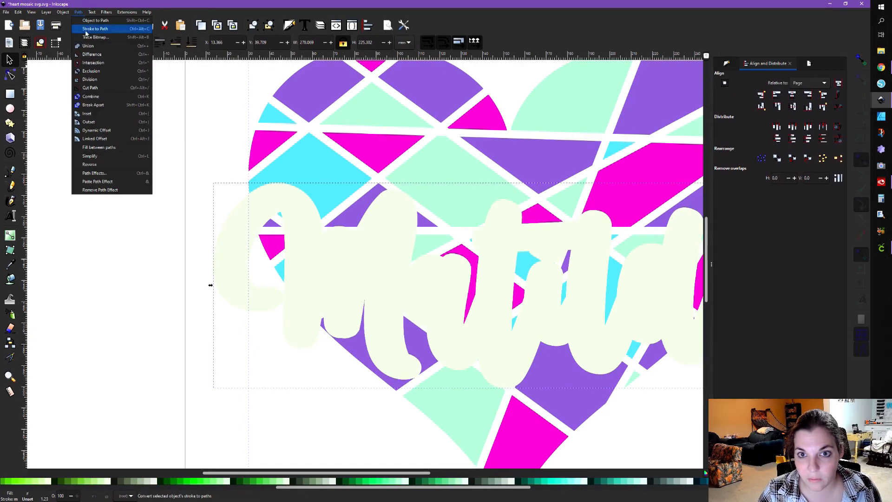
left_click(93, 56)
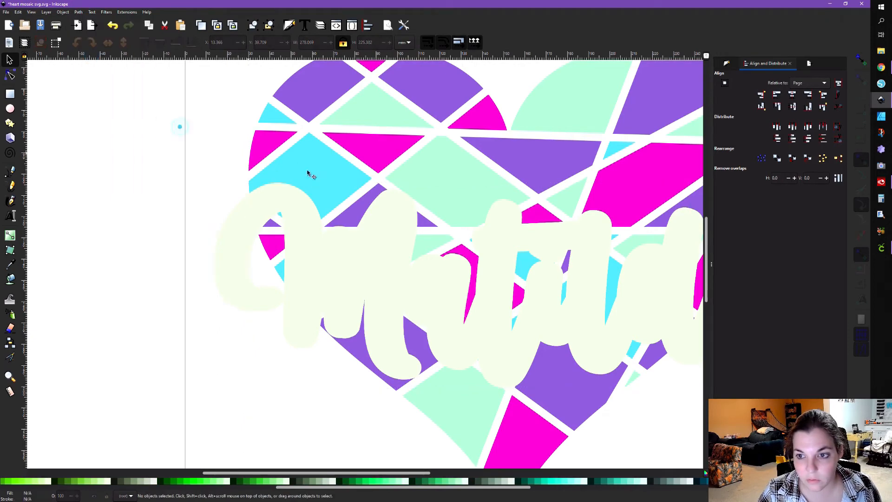
left_click_drag(313, 169, 313, 158)
key("ctrl+z")
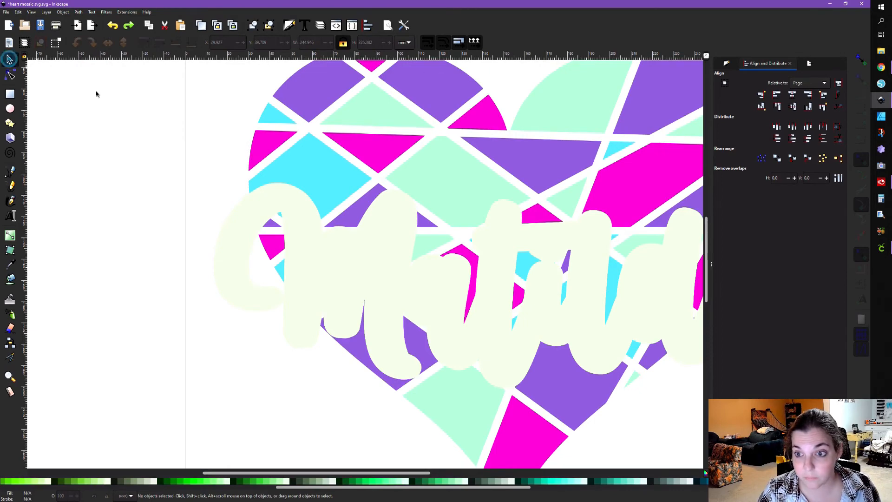
Ungroup the mosaic heart into its separate colour paths.
left_click(312, 167)
left_click(77, 15)
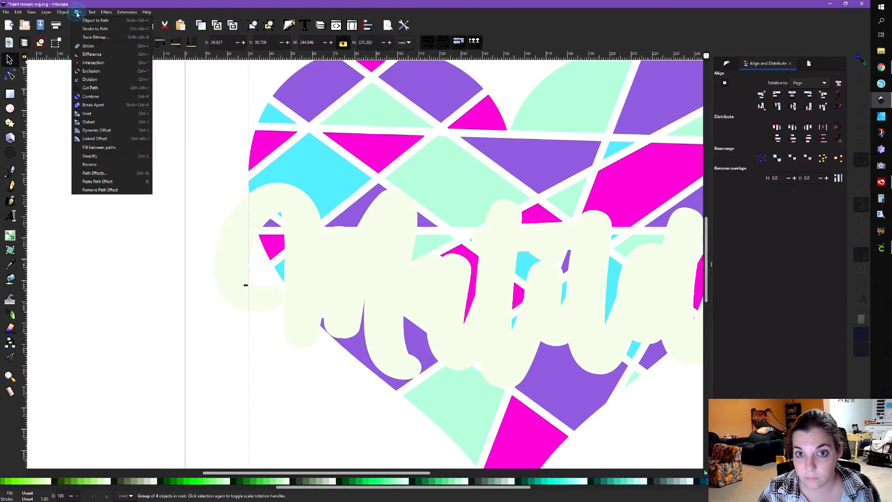
mouse_move(63, 12)
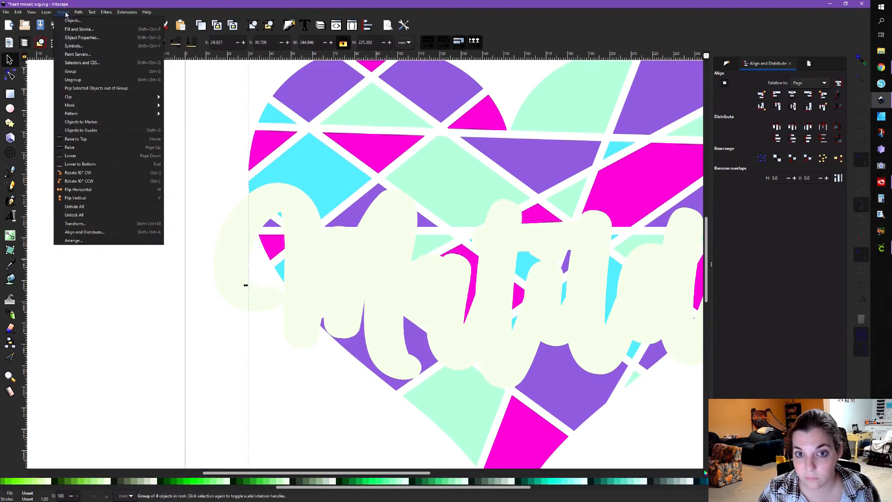
left_click(80, 80)
left_click(161, 153)
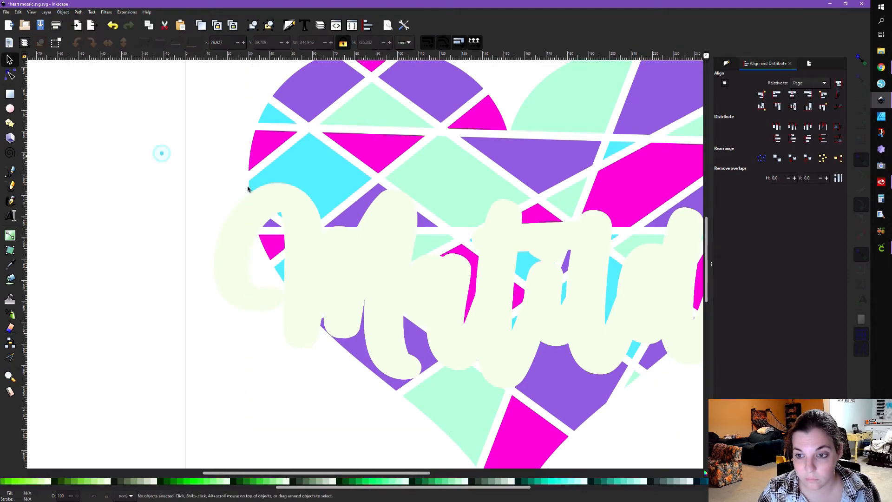
Subtract the cream name offset from the heart's light blue mosaic path with Difference.
left_click(301, 207)
left_click(317, 175, "shift")
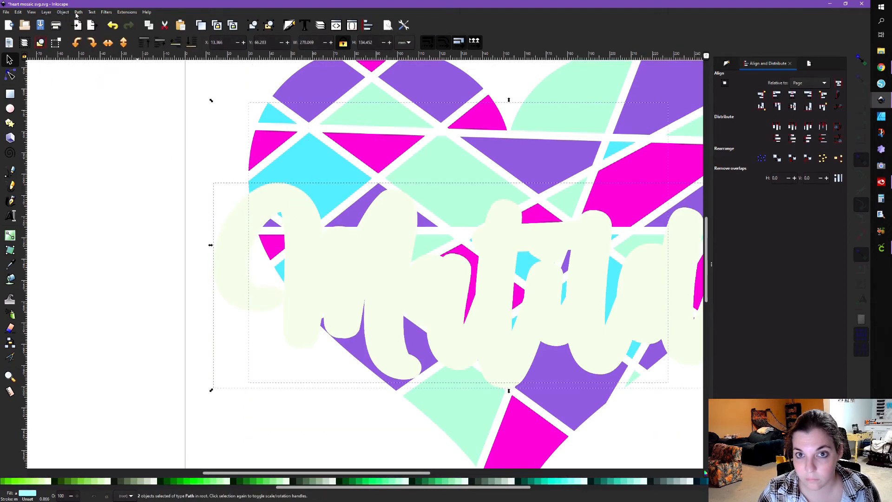
left_click(77, 14)
left_click(101, 68)
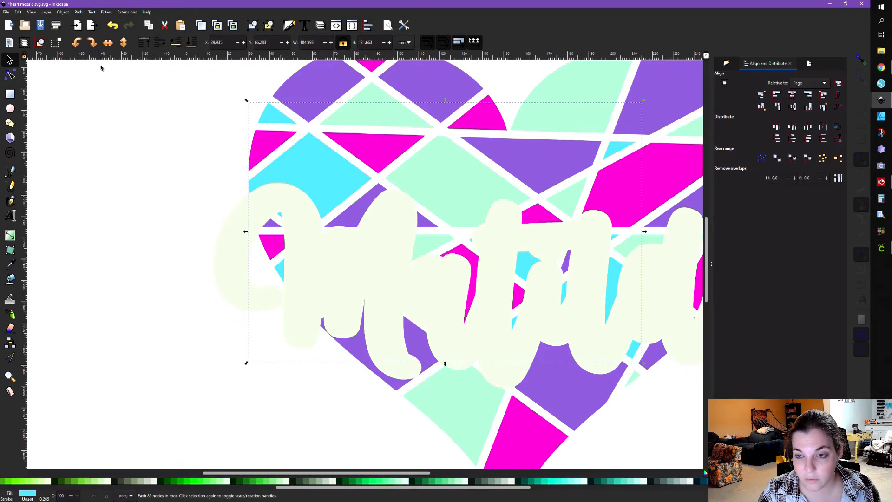
Move the heart's light blue path aside to check the cut-out, and undo the move.
left_click_drag(307, 163, 308, 139)
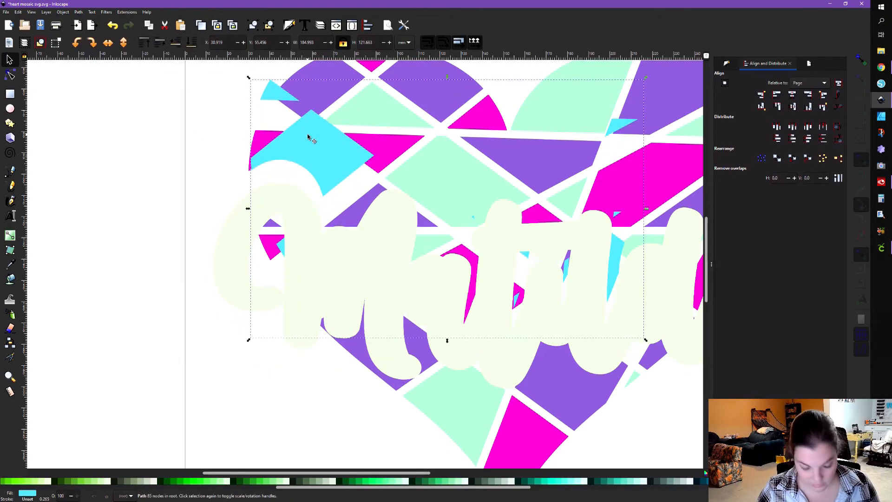
key("ctrl+z")
key("Escape")
Subtract the cream name offset from the heart's pink mosaic path with Difference.
left_click(266, 195)
left_click(363, 151, "shift")
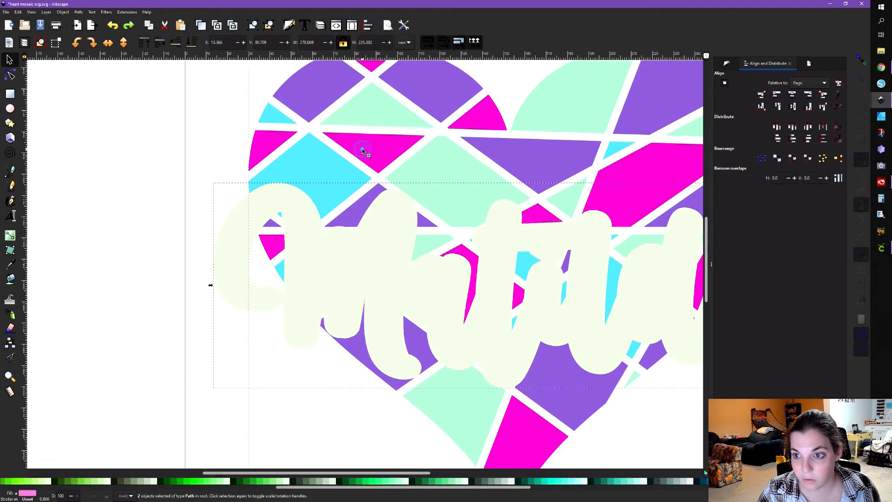
left_click(78, 11)
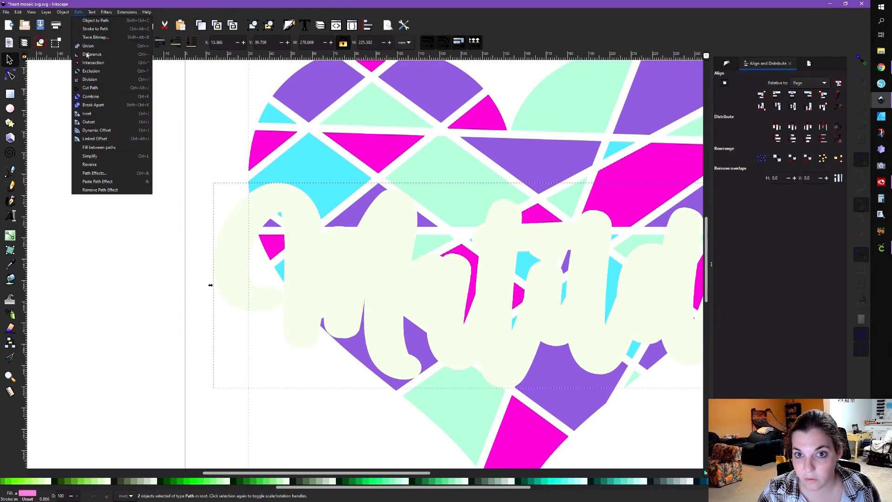
left_click(86, 54)
key("Escape")
Subtract the cream name offset from the heart's purple mosaic path with Difference.
left_click(280, 194)
left_click(306, 94, "shift")
left_click(79, 12)
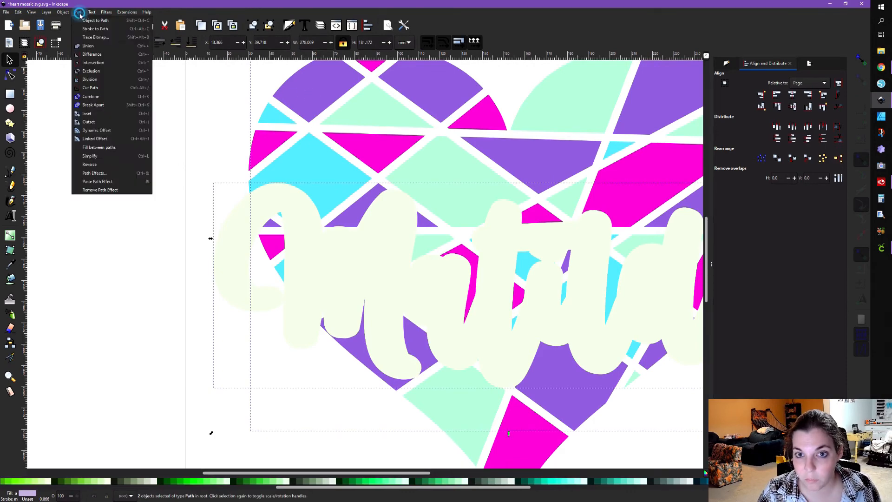
left_click(92, 54)
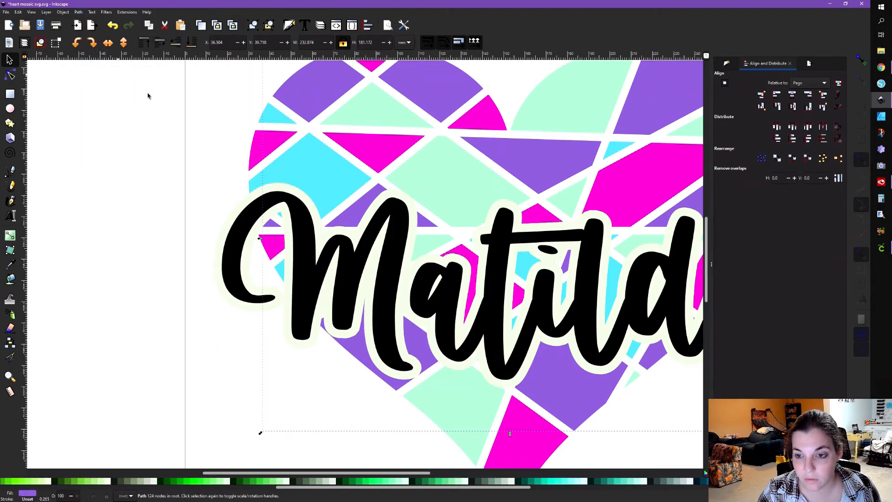
left_click(208, 132)
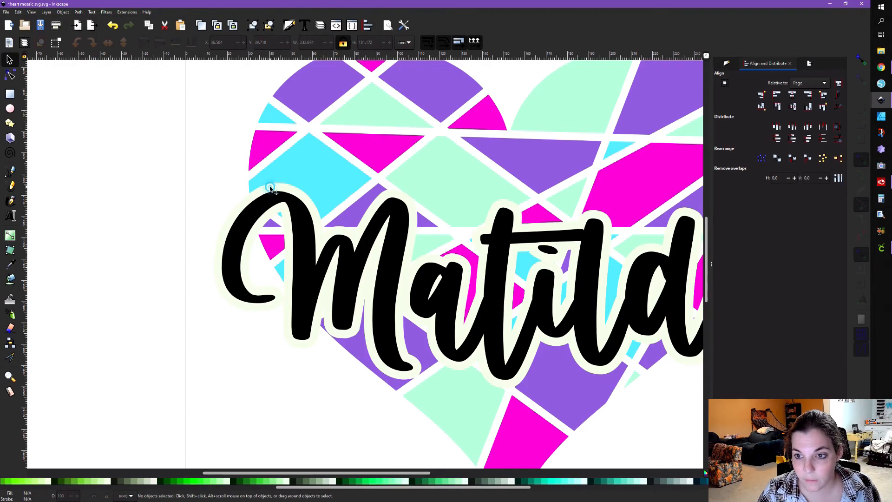
Subtract the remaining cream name offset from the heart's mint green mosaic path with Difference.
left_click(271, 188)
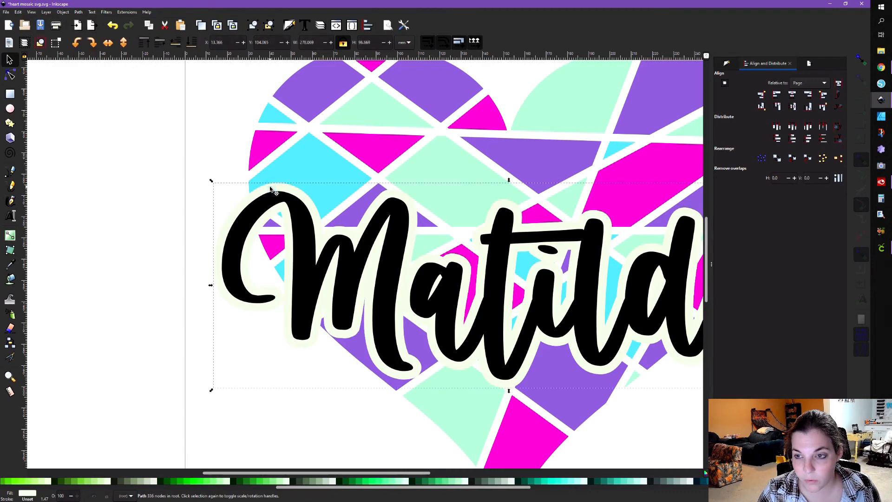
left_click(437, 166, "shift")
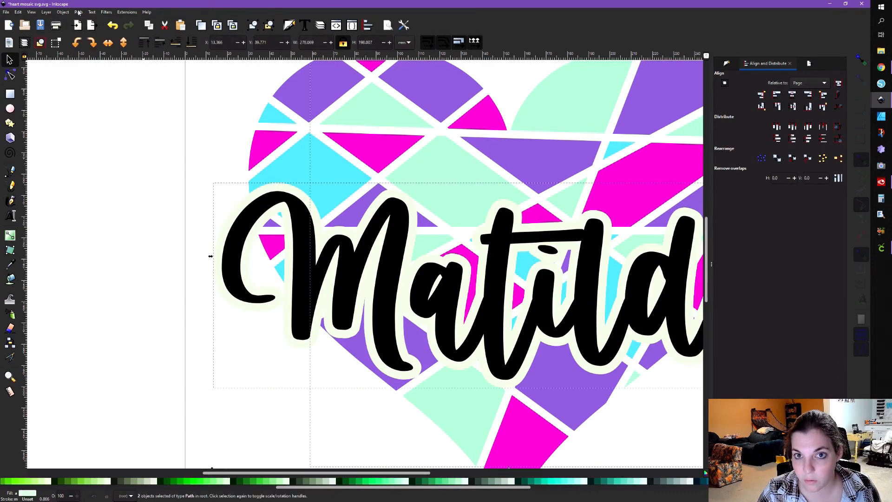
left_click(78, 13)
left_click(91, 56)
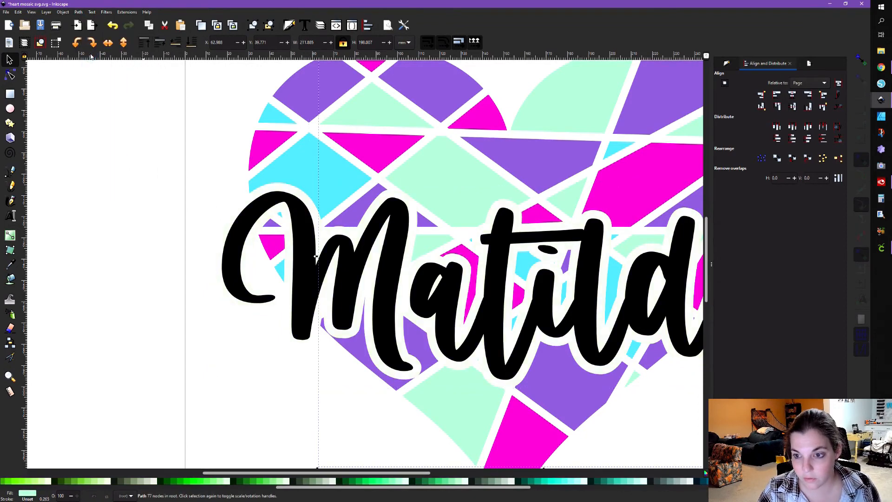
scroll(183, 180, "down", 2)
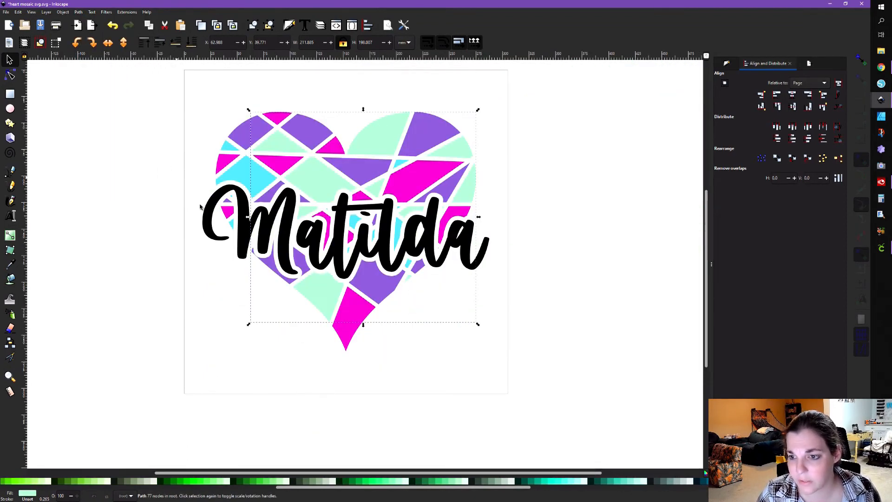
Move the heart's mint green path aside to check the cut-out, and undo the move.
left_click(555, 229)
left_click_drag(465, 153, 514, 134)
key("ctrl+z")
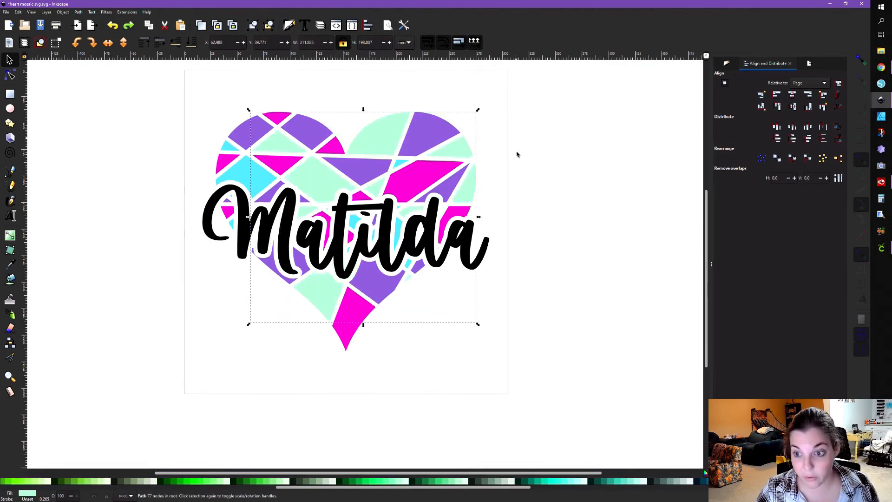
left_click(590, 233)
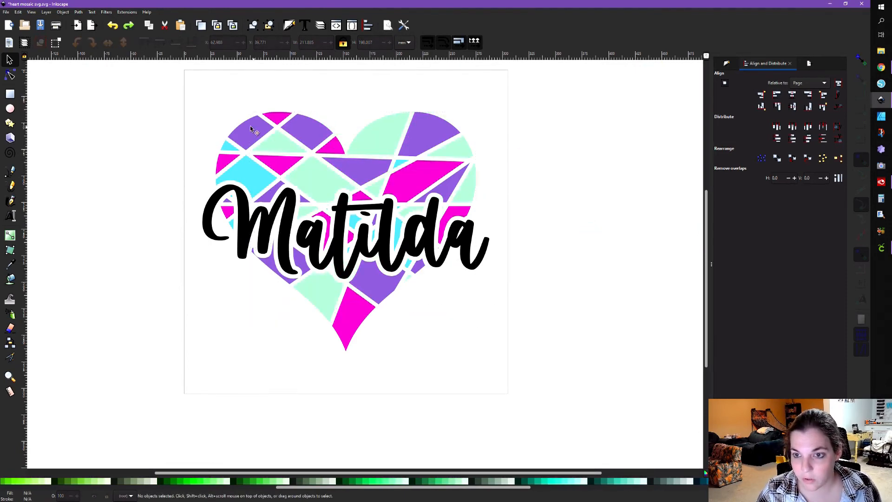
Group all heart pieces with the black name and save the drawing as a new SVG, named with the name followed by "test".
left_click_drag(165, 78, 561, 375)
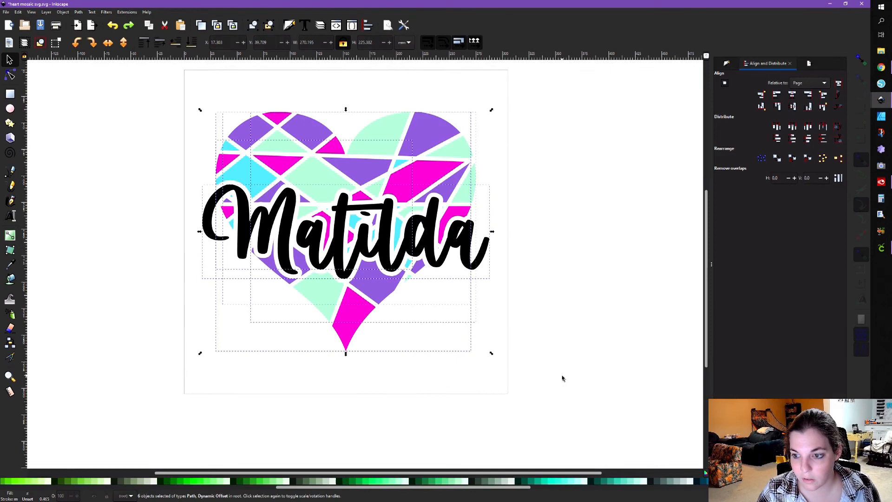
key("ctrl+g")
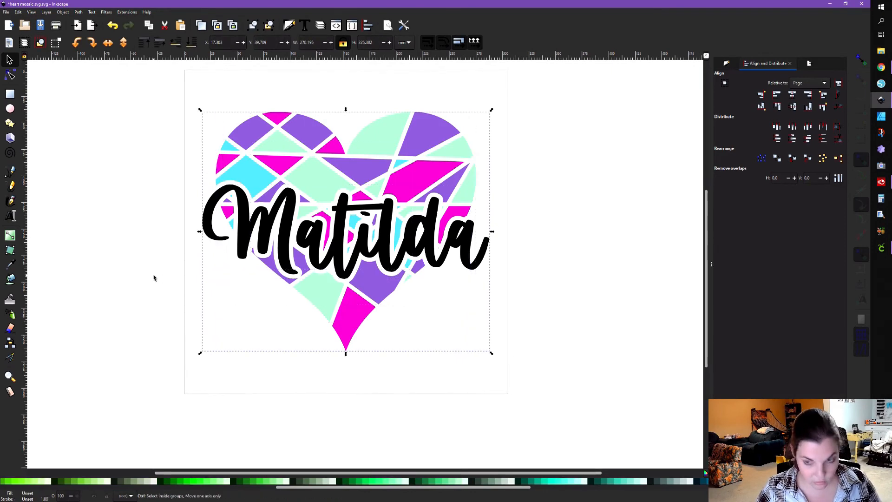
key("ctrl+shift+s")
type("matildas test")
key("Return")
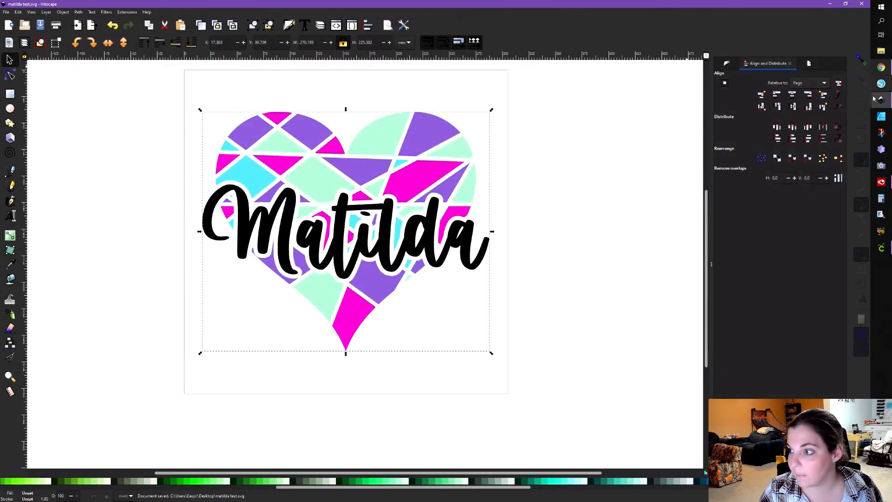
Switch to Cricut Design Space and delete the old mosaic heart from the canvas.
left_click(882, 247)
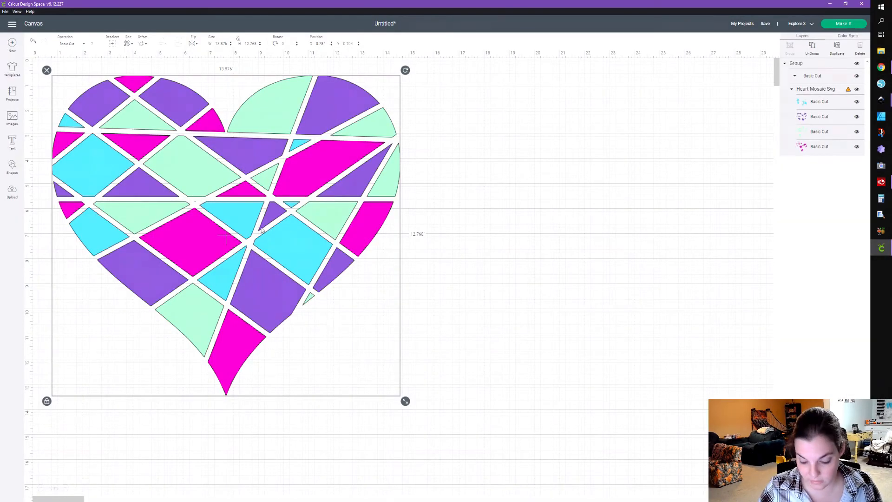
key("Delete")
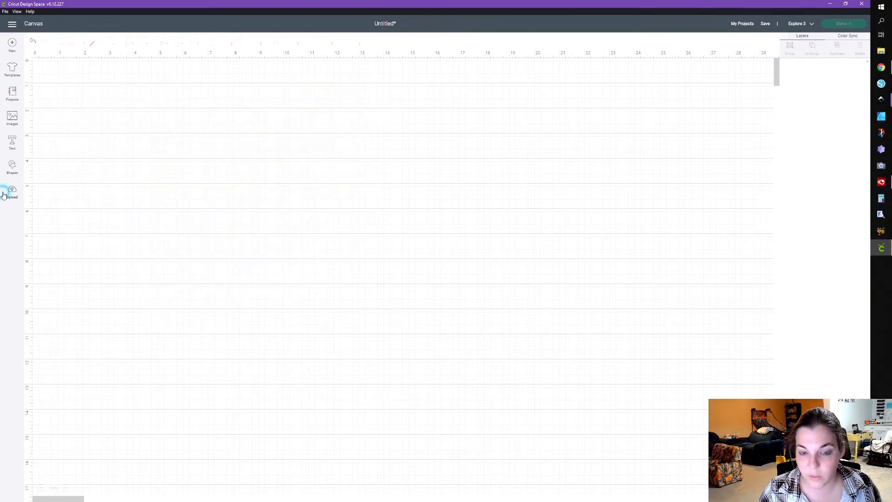
Upload the personalised heart's "test" SVG from the Desktop and add it to the canvas.
left_click(236, 222)
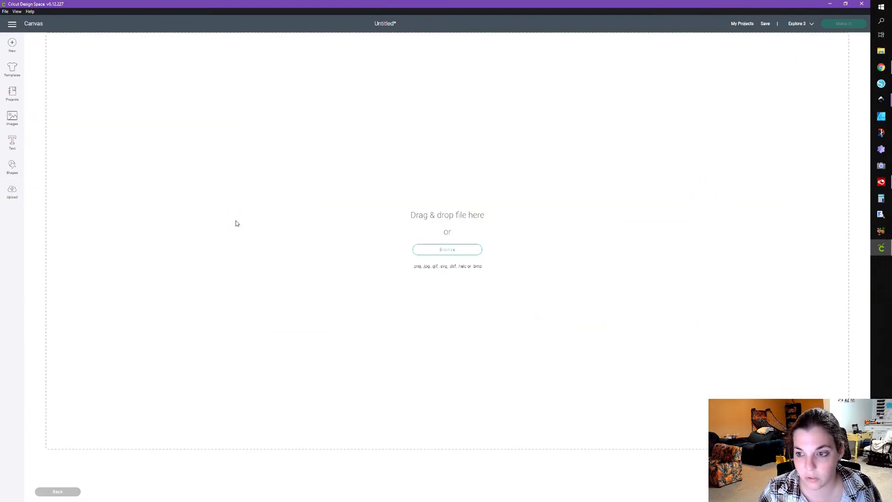
left_click(474, 249)
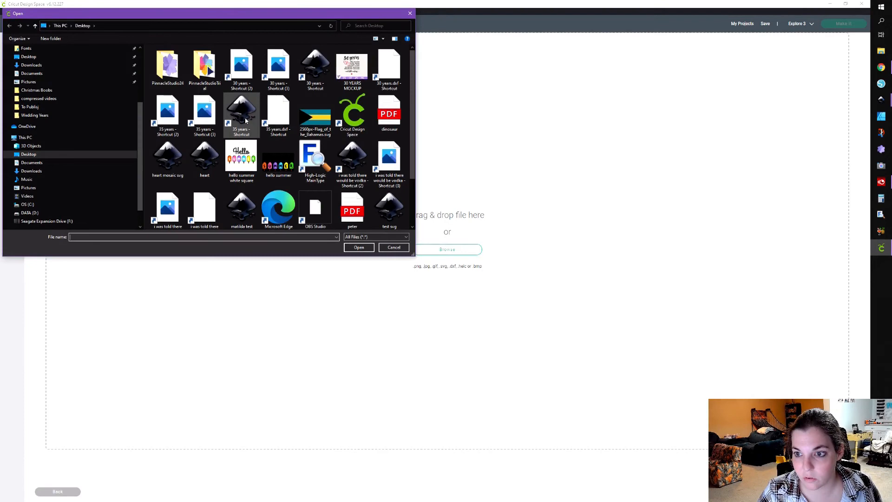
scroll(246, 121, "down", 2)
double_click(250, 163)
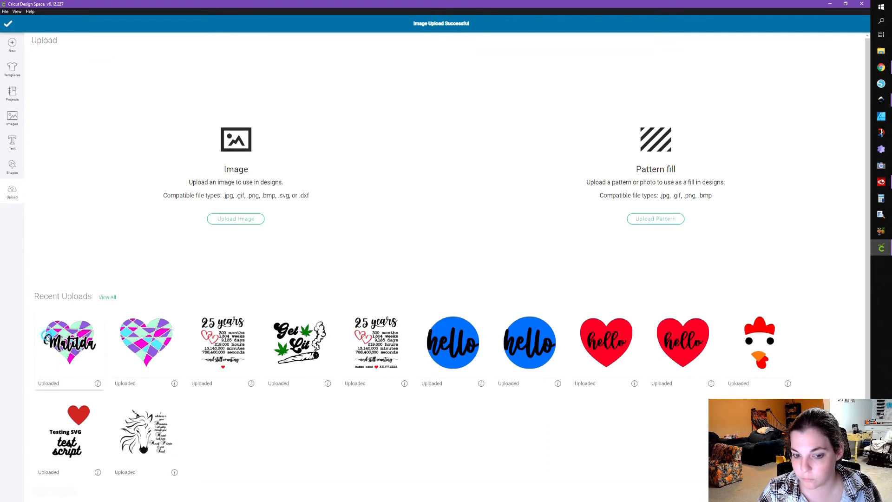
left_click(839, 491)
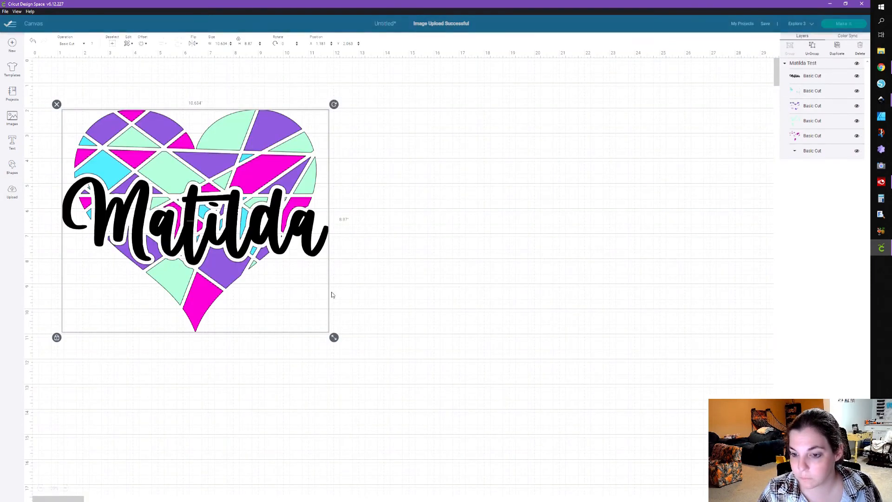
Enlarge the personalised heart proportionally to about 18.7 inches wide and shift it slightly upward on the canvas.
left_click_drag(334, 338, 536, 498)
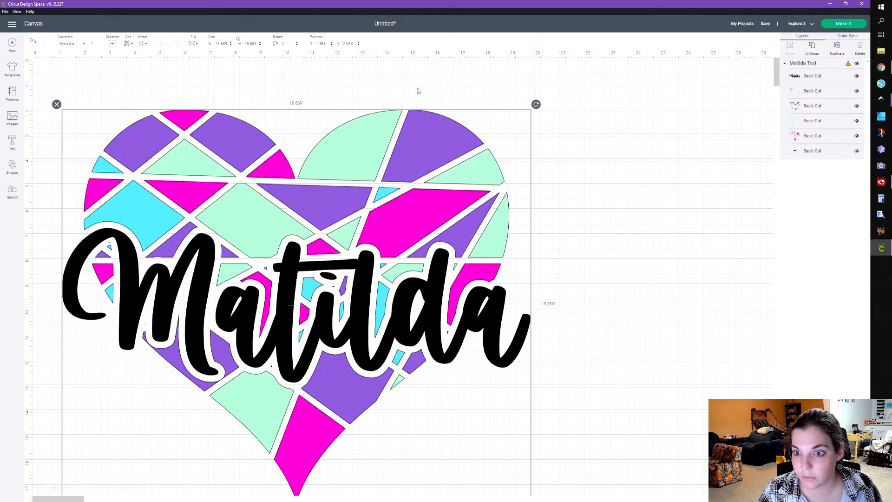
left_click_drag(431, 291, 434, 261)
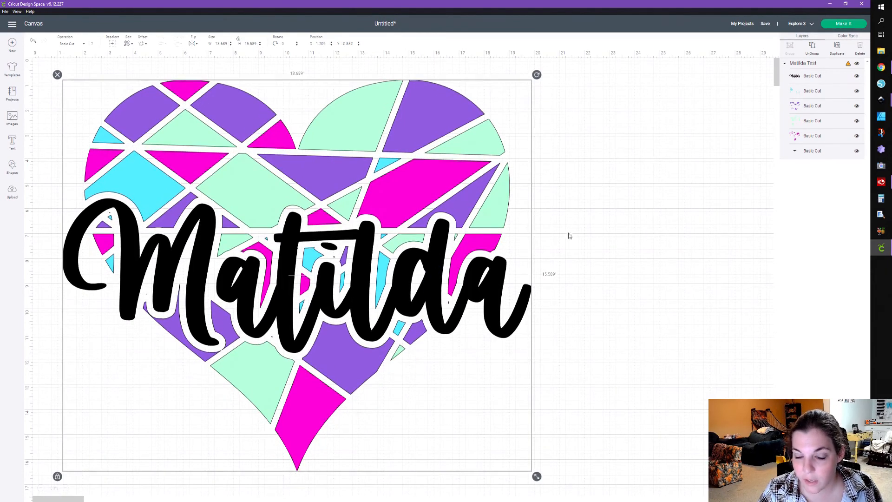